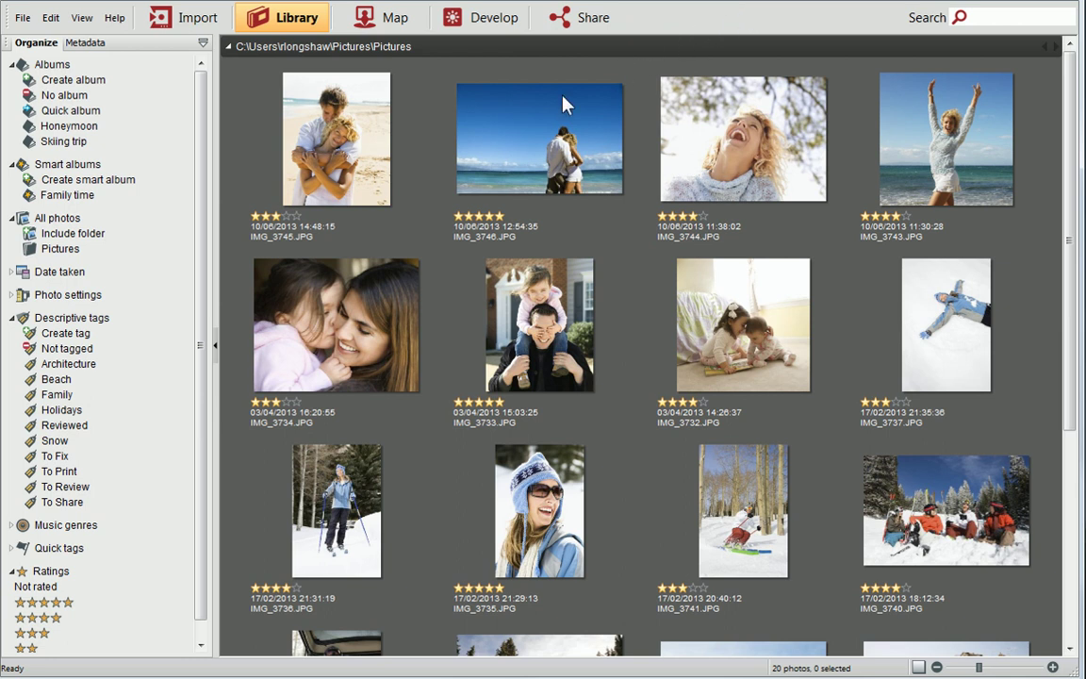
# Enlarge the Library thumbnails, then shrink them back slightly
pyautogui.moveTo(564, 104)
pyautogui.click(1054, 667)
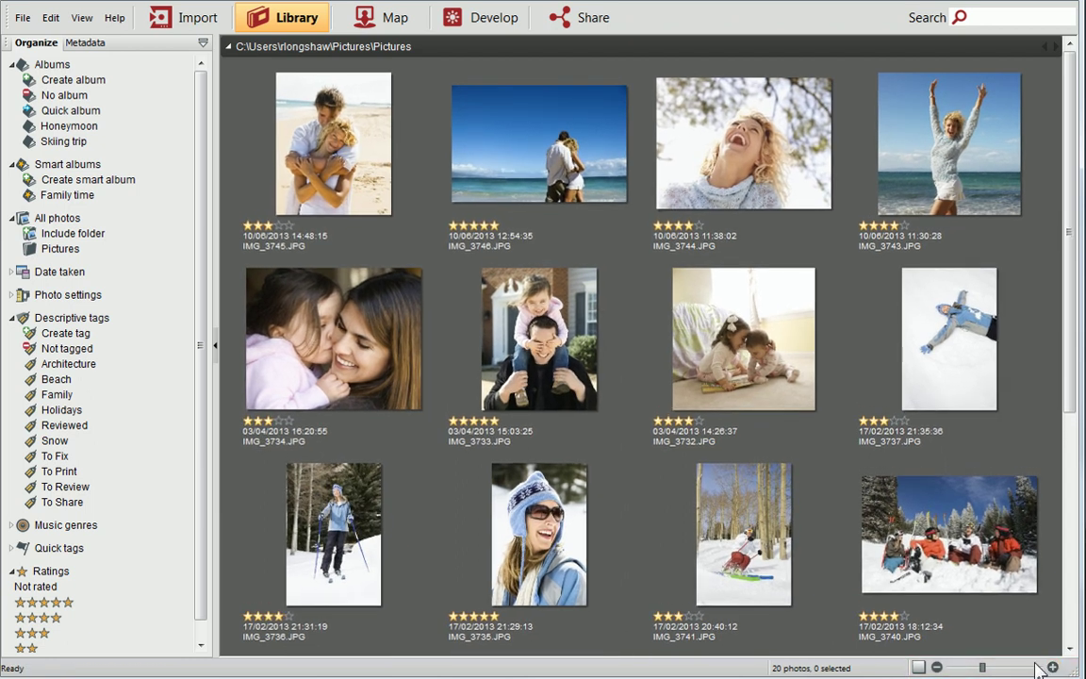
pyautogui.click(937, 667)
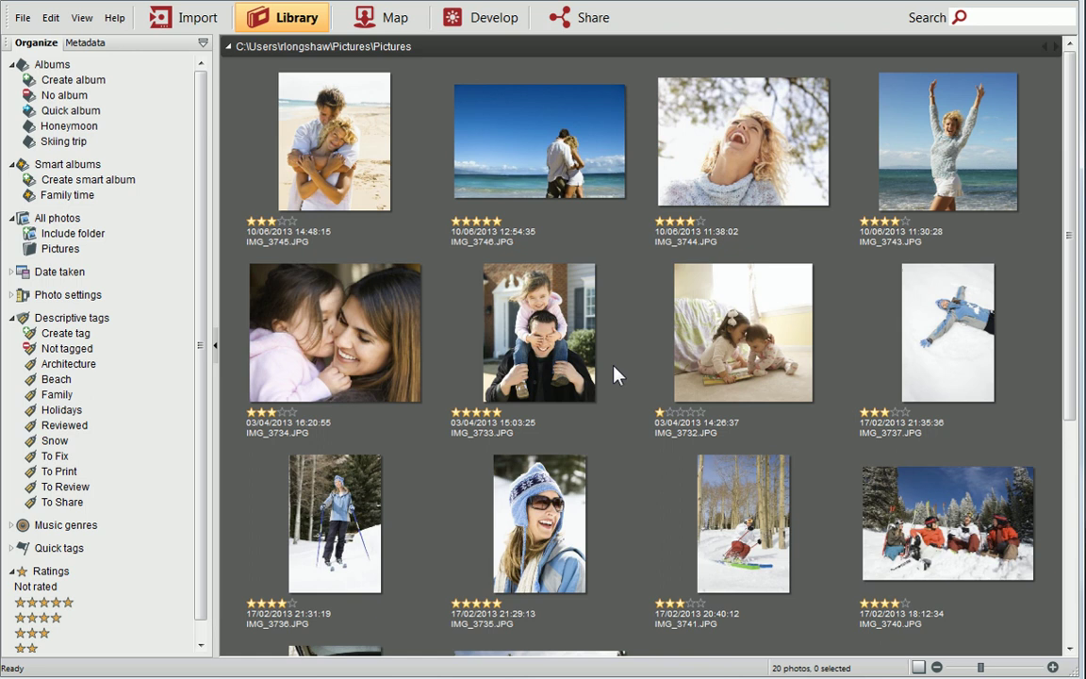
# View the father-and-daughter photo IMG_3733 full size, then return to the thumbnail grid
pyautogui.click(510, 281)
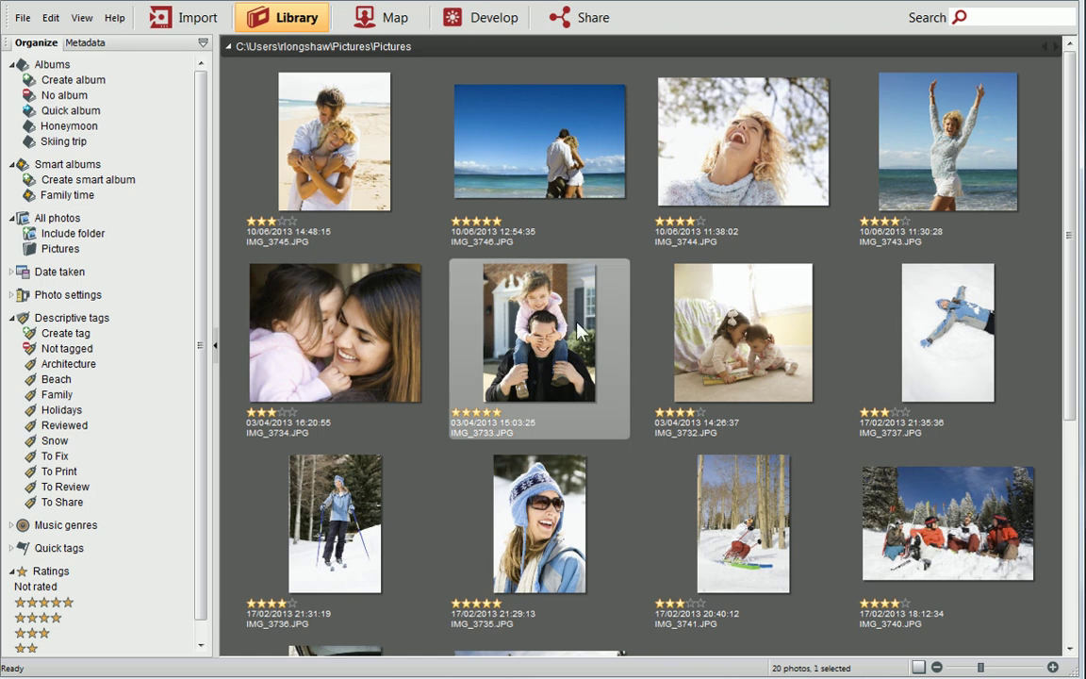
pyautogui.click(918, 667)
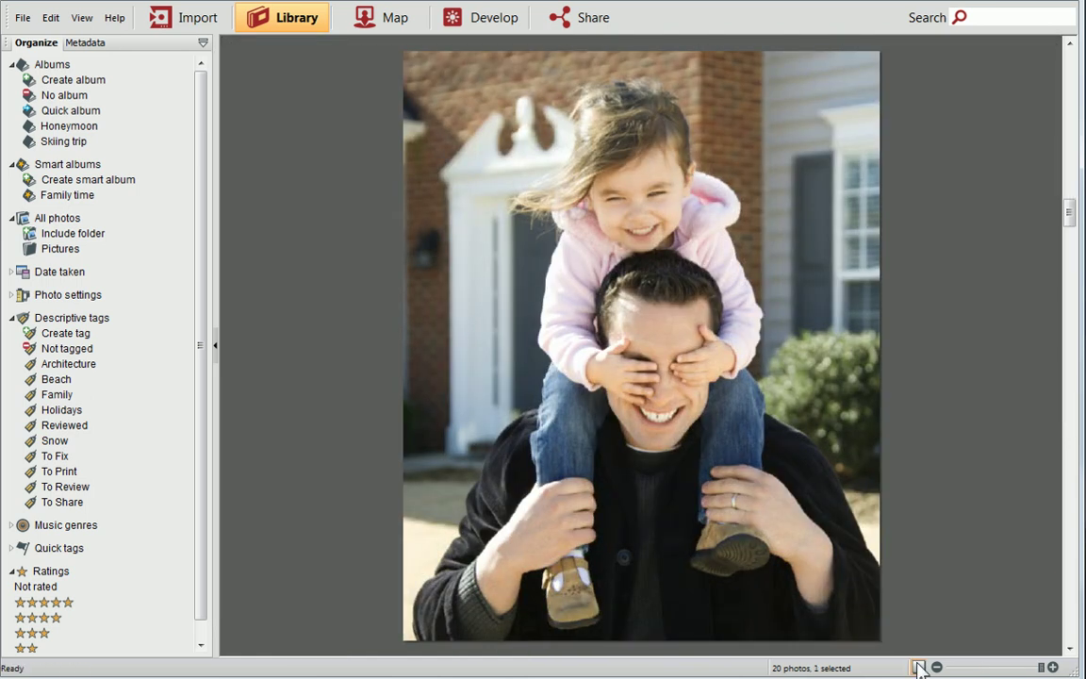
pyautogui.click(918, 668)
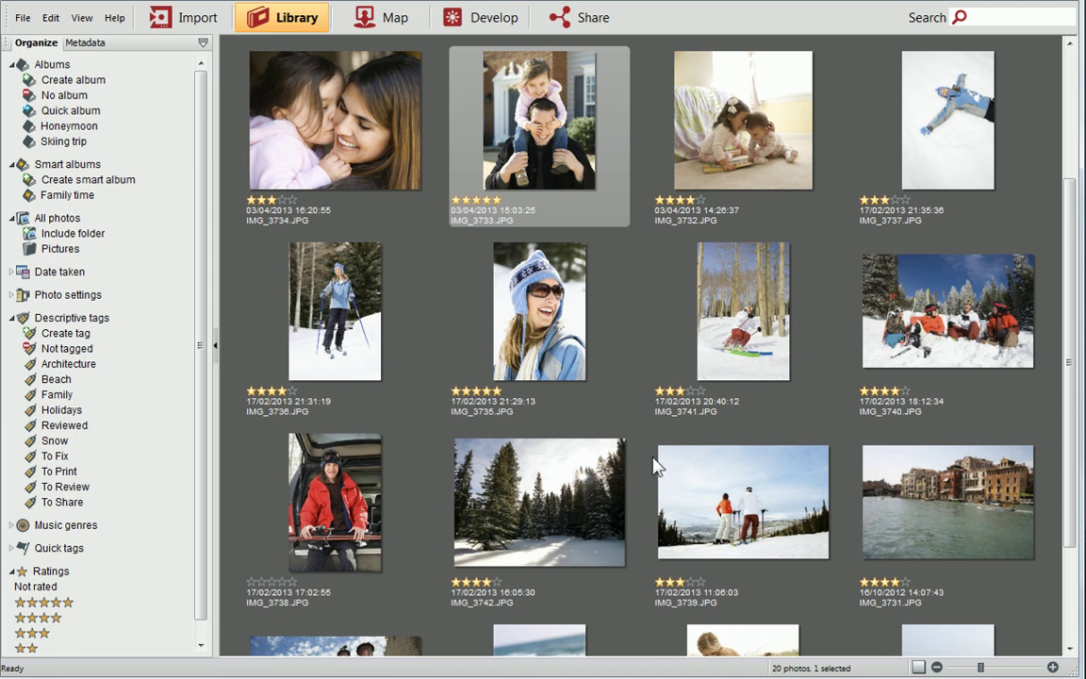
pyautogui.click(50, 20)
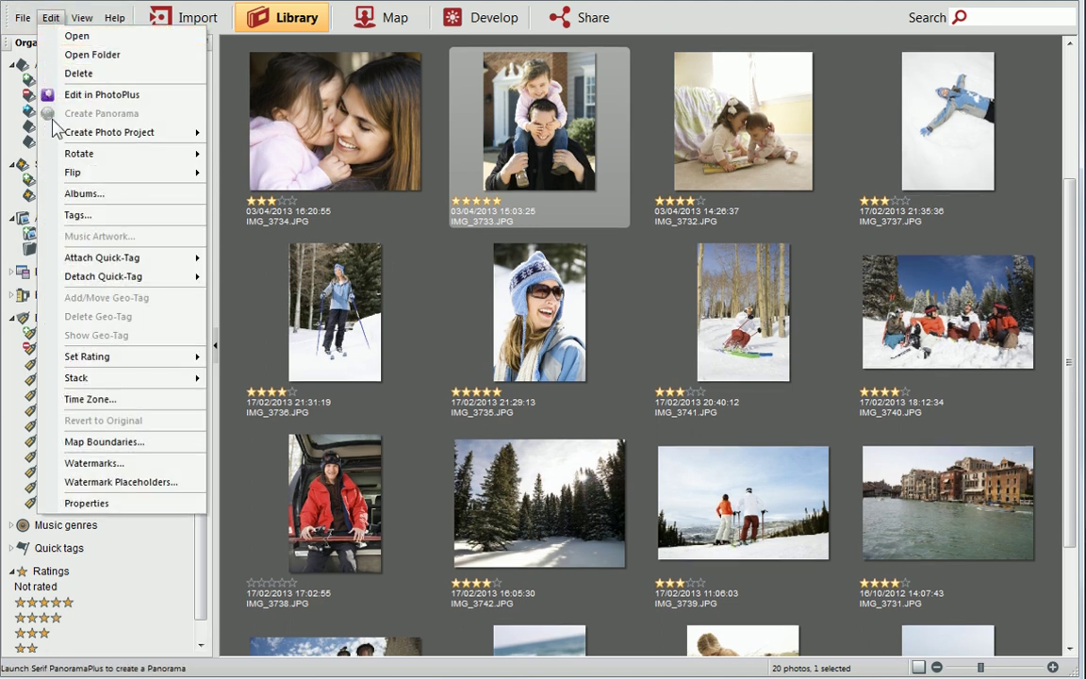
pyautogui.moveTo(68, 177)
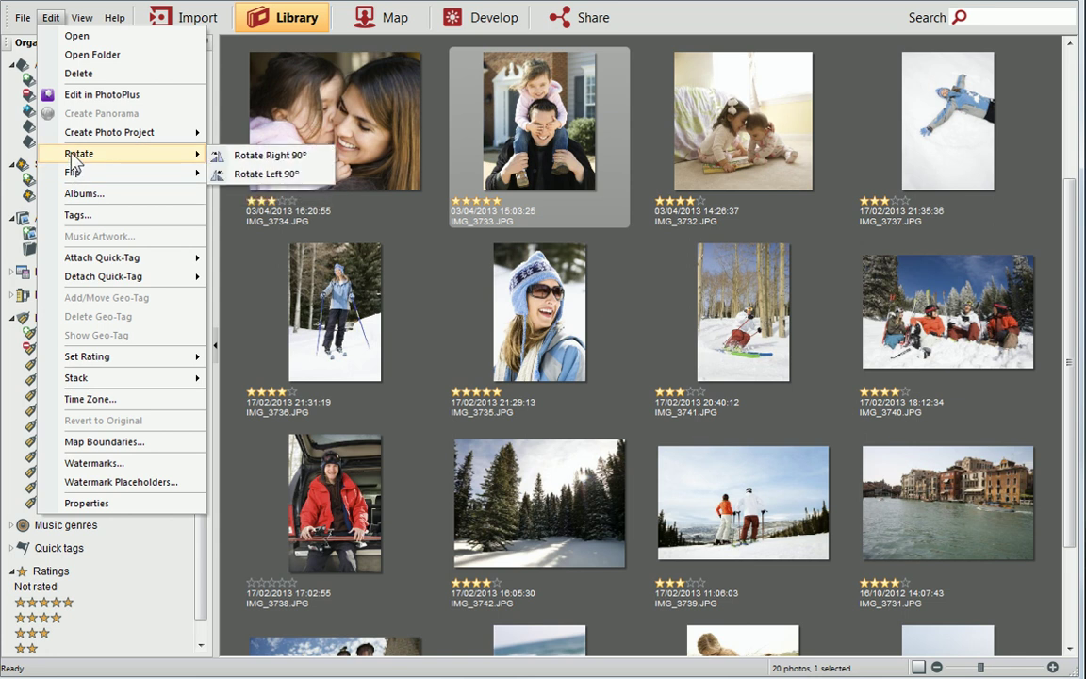
pyautogui.moveTo(114, 17)
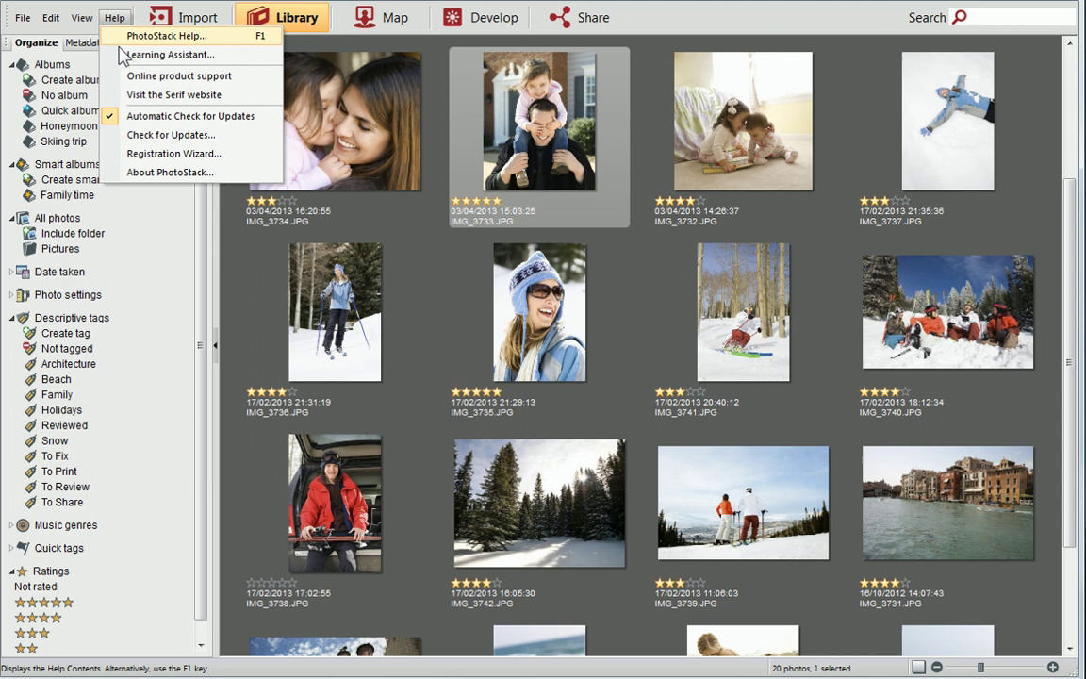
pyautogui.click(123, 55)
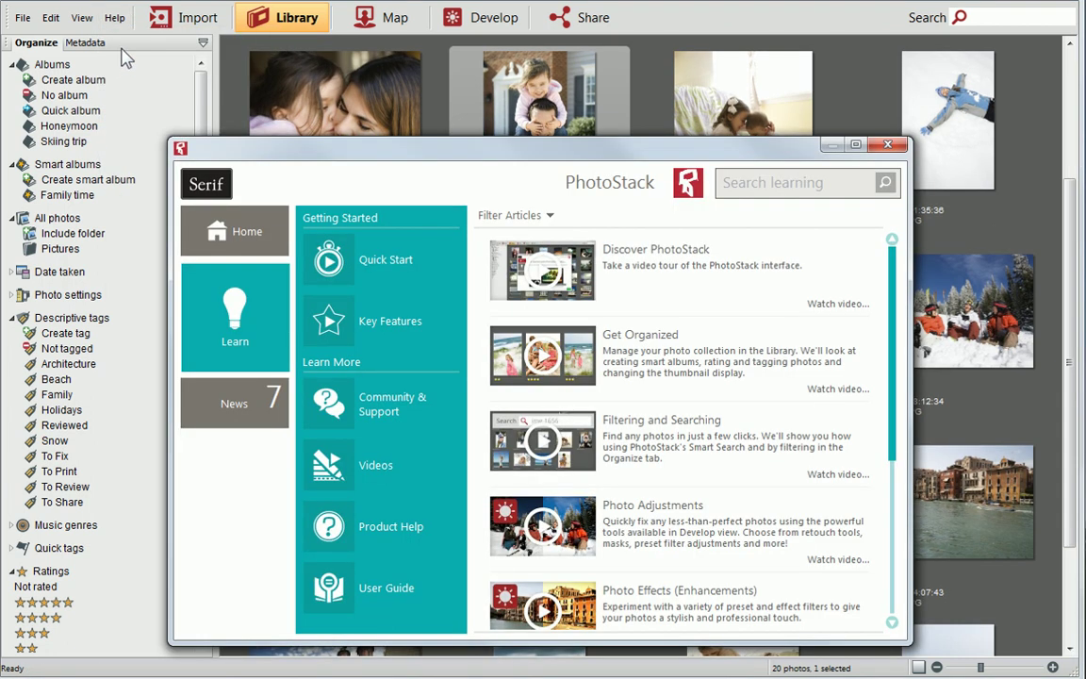
pyautogui.press('Escape')
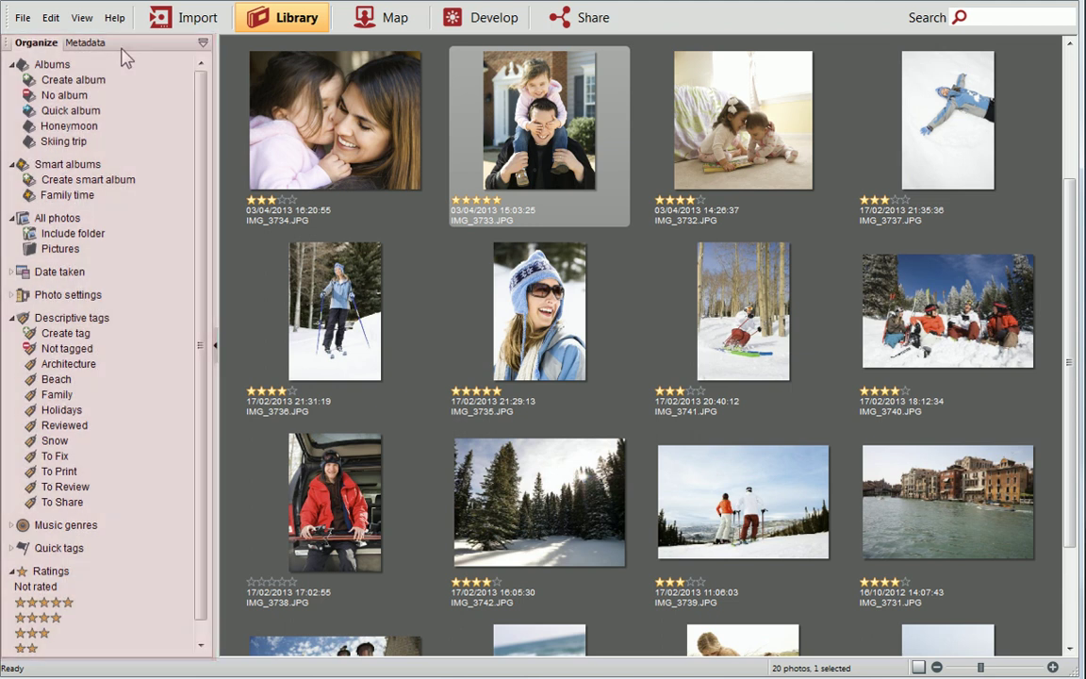
# Give IMG_3733 the caption 'Daddy's girl' in the Metadata tab, then return to Organize
pyautogui.click(99, 44)
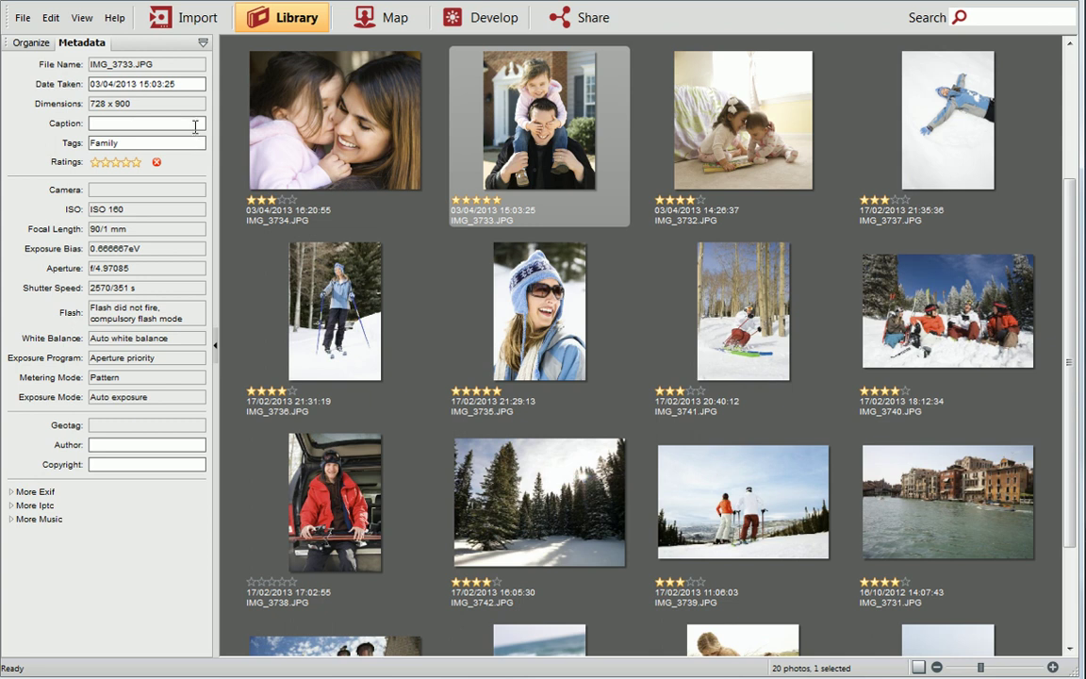
pyautogui.click(177, 120)
pyautogui.write("Daddy's girl")
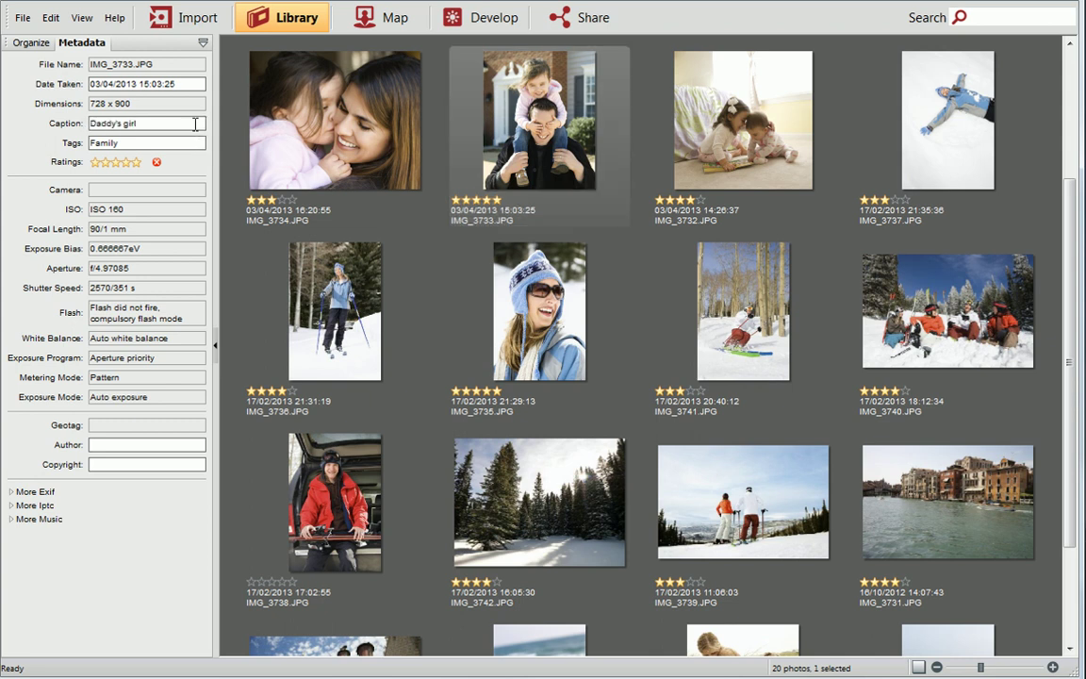
pyautogui.click(43, 44)
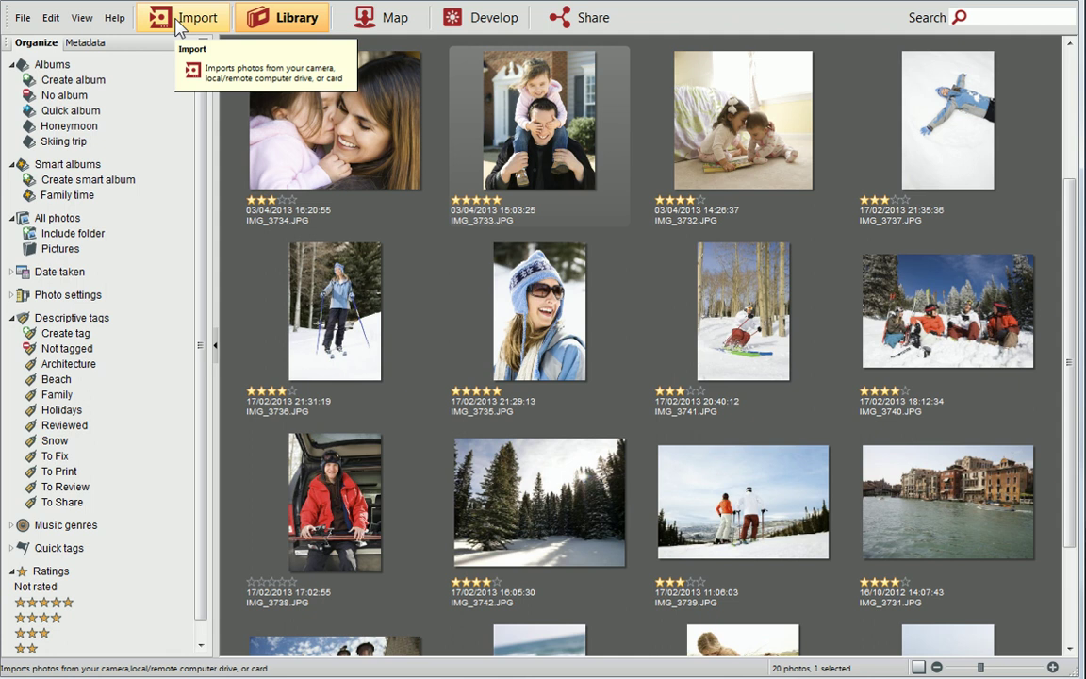
pyautogui.click(178, 29)
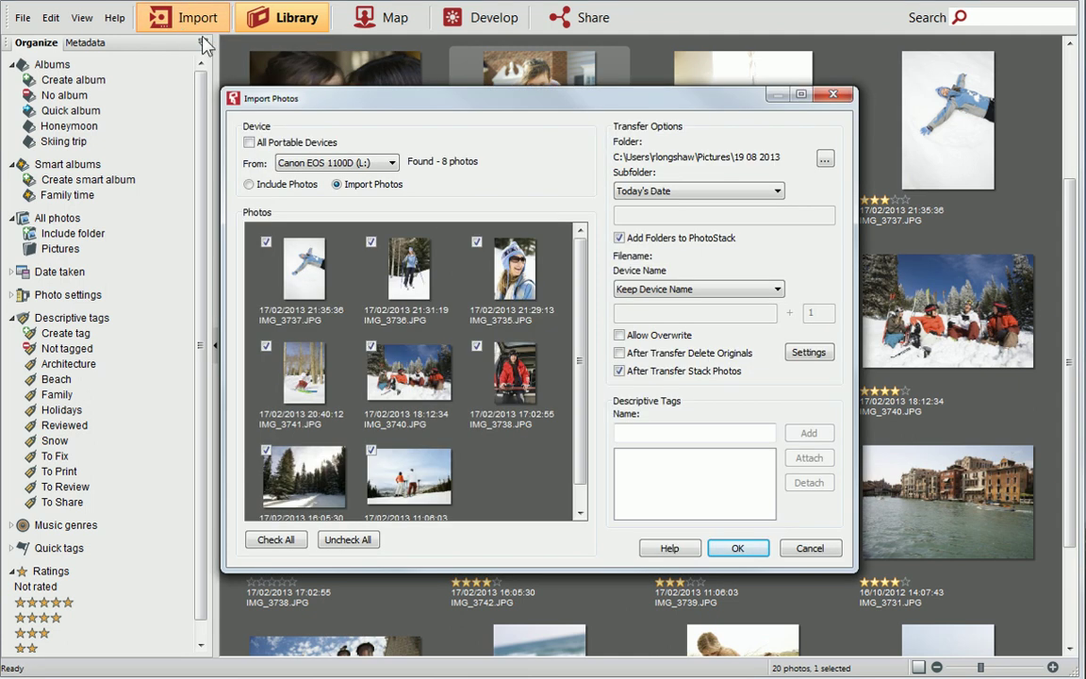
pyautogui.click(390, 163)
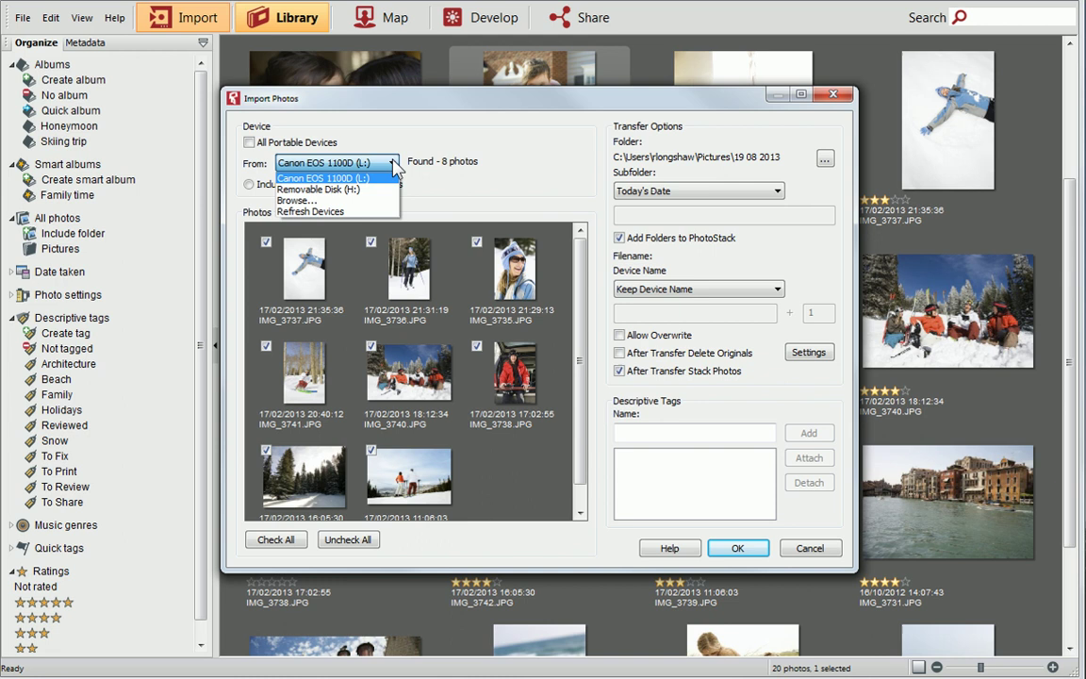
pyautogui.click(394, 168)
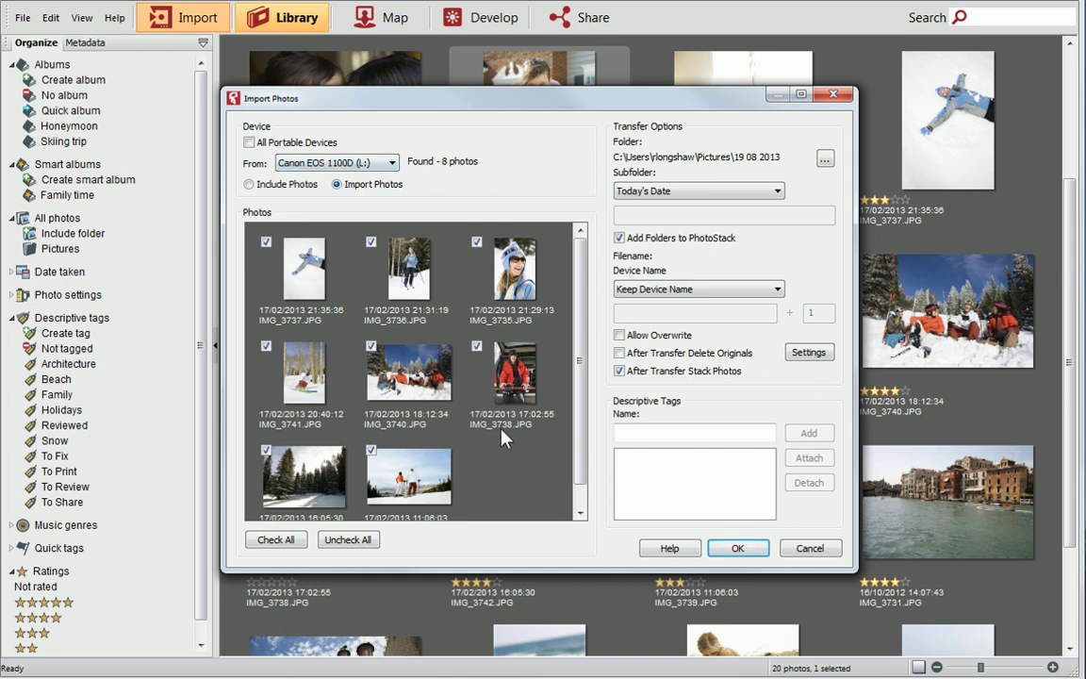
pyautogui.click(777, 192)
pyautogui.click(778, 193)
pyautogui.click(778, 289)
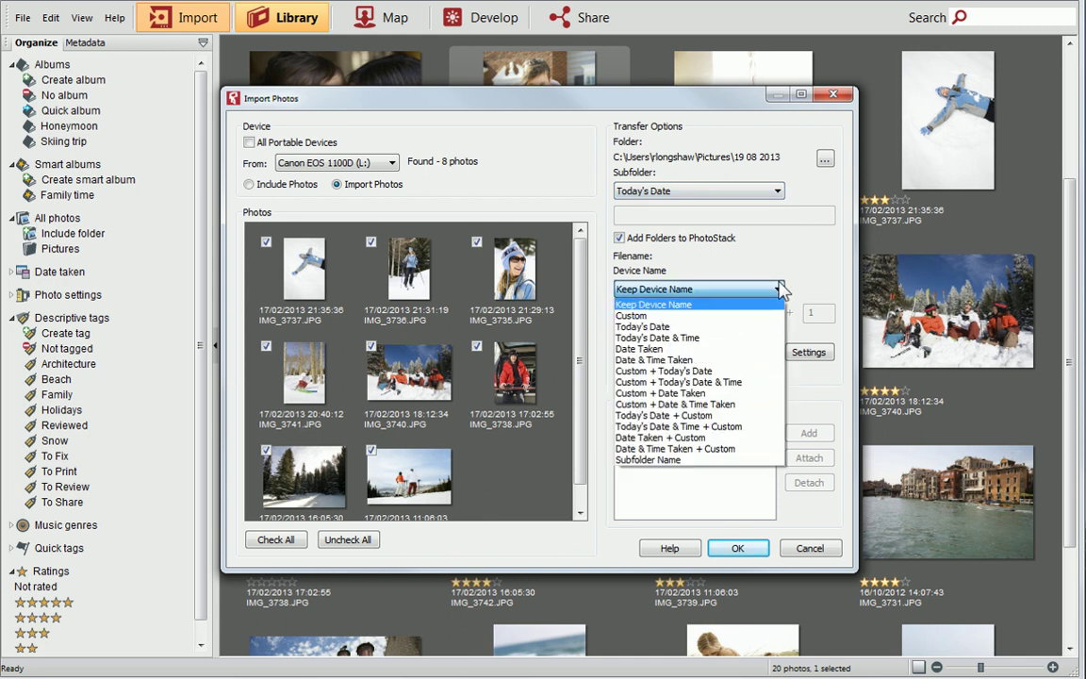
pyautogui.click(781, 291)
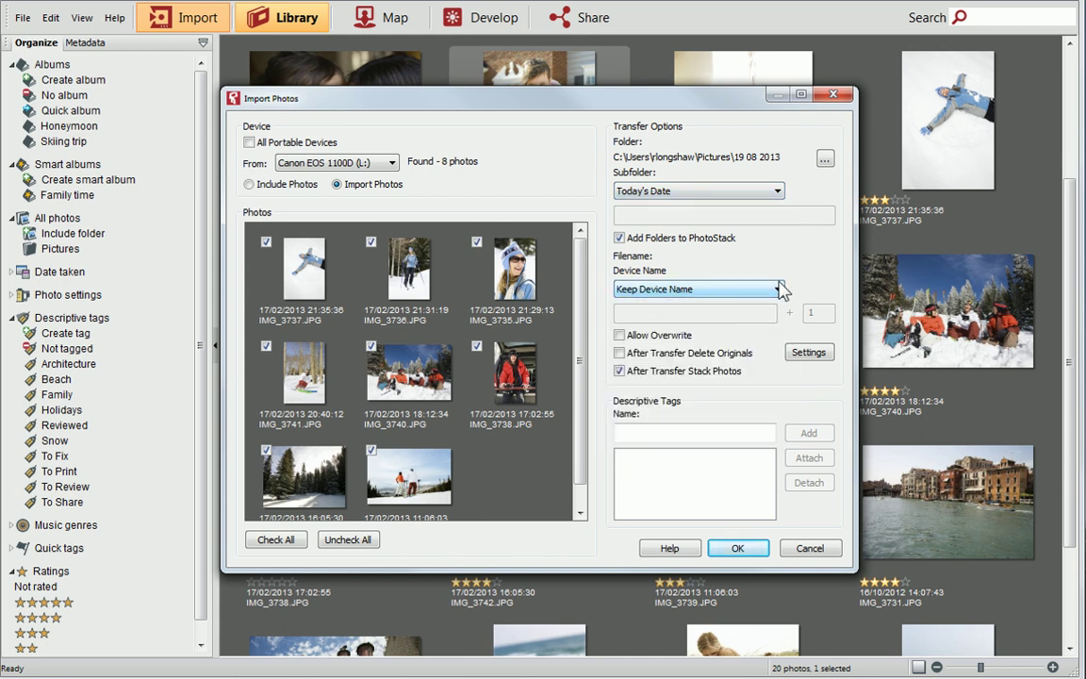
pyautogui.click(695, 551)
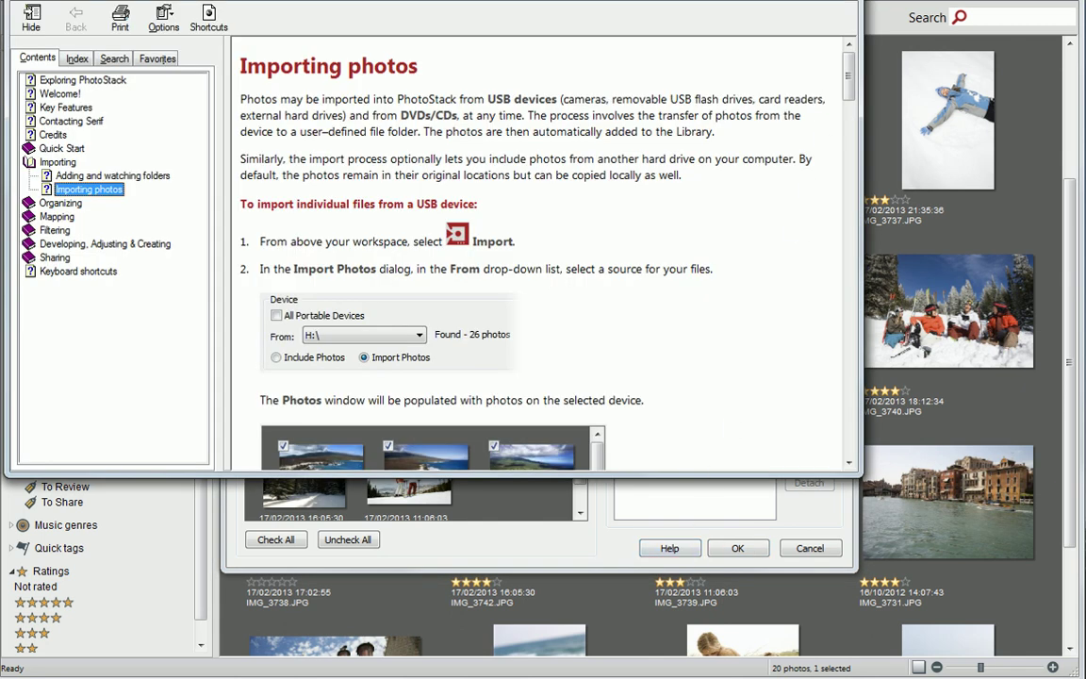
pyautogui.hotkey('alt', 'F4')
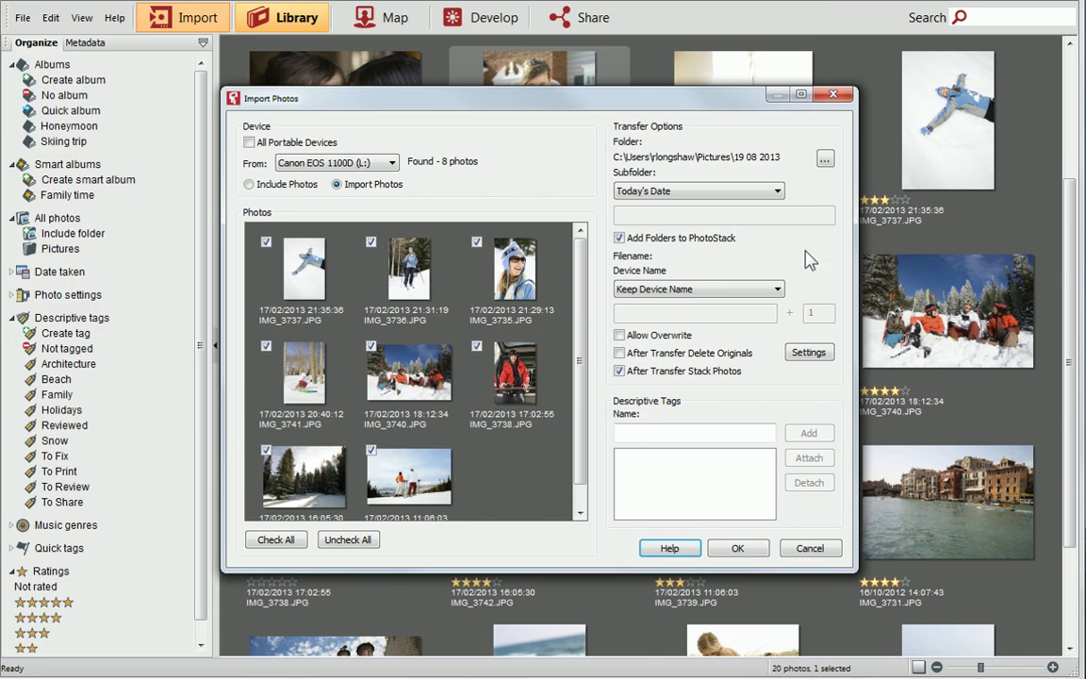
pyautogui.click(808, 548)
pyautogui.moveTo(771, 534)
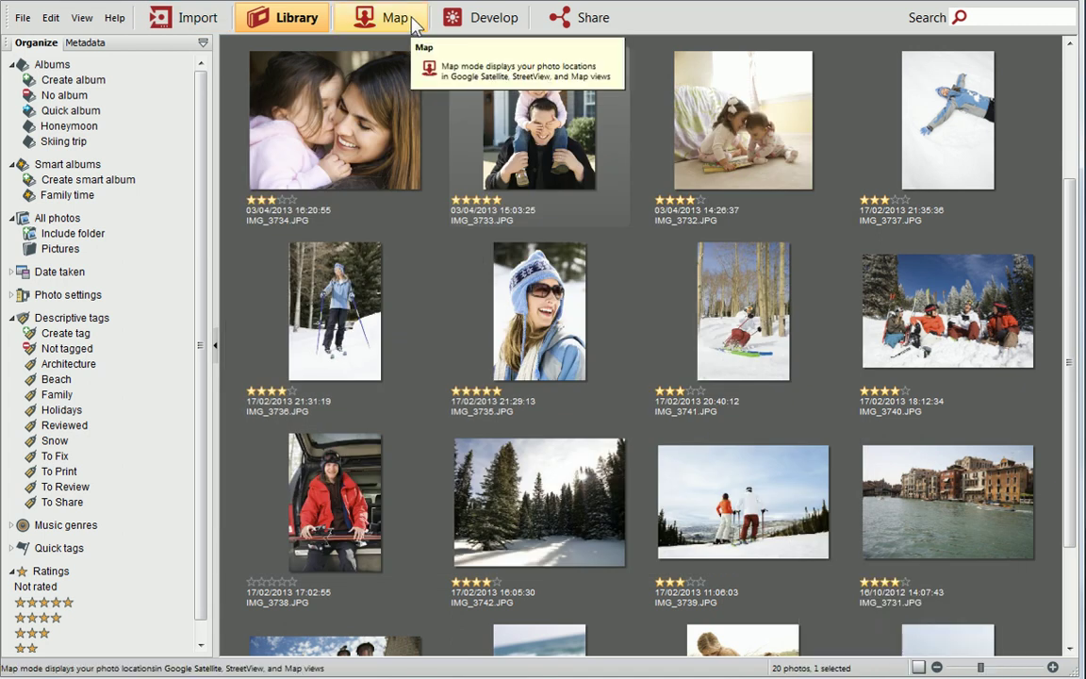
# In Map view, zoom into south-west England and centre Cornwall and Devon
pyautogui.click(414, 21)
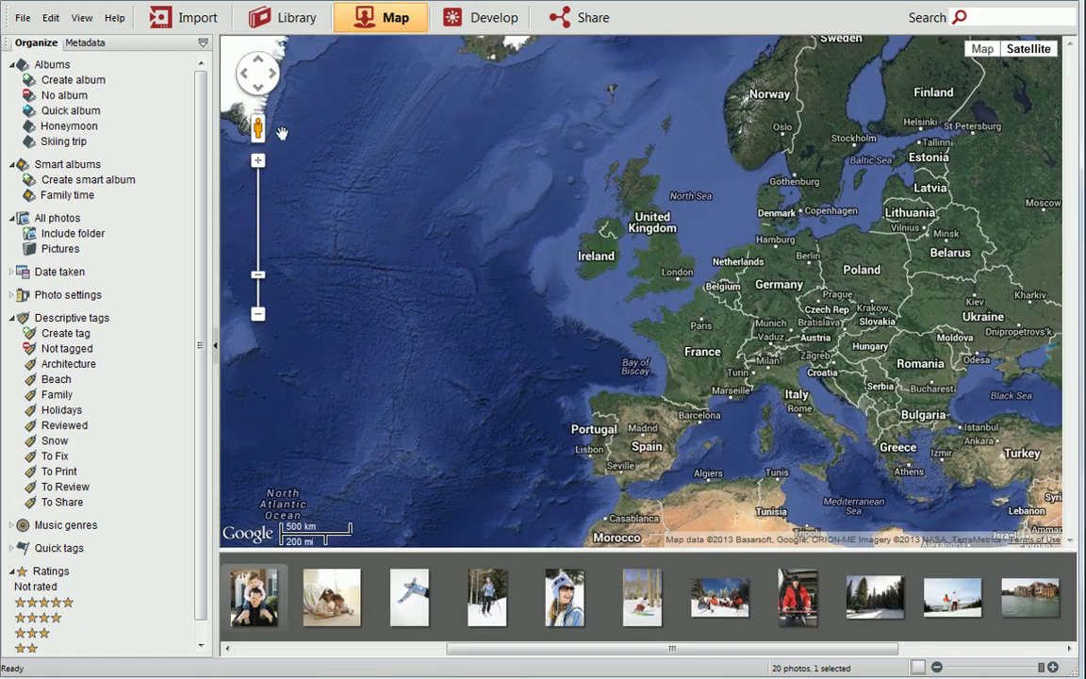
pyautogui.click(260, 162)
pyautogui.click(261, 165)
pyautogui.click(261, 165)
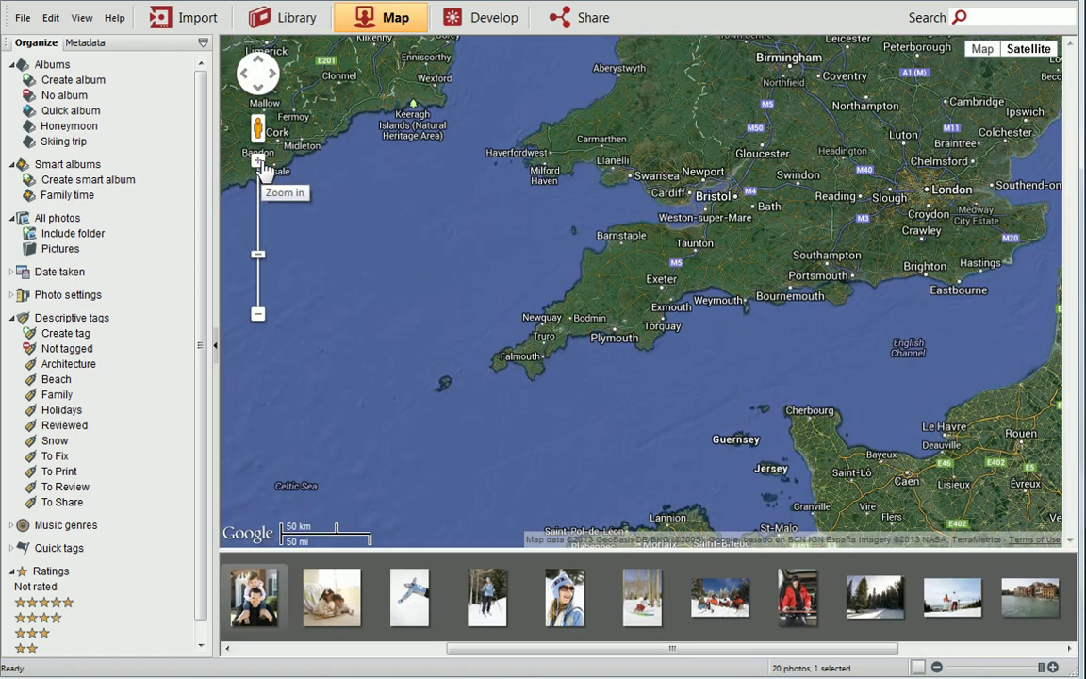
pyautogui.click(261, 165)
pyautogui.click(261, 165)
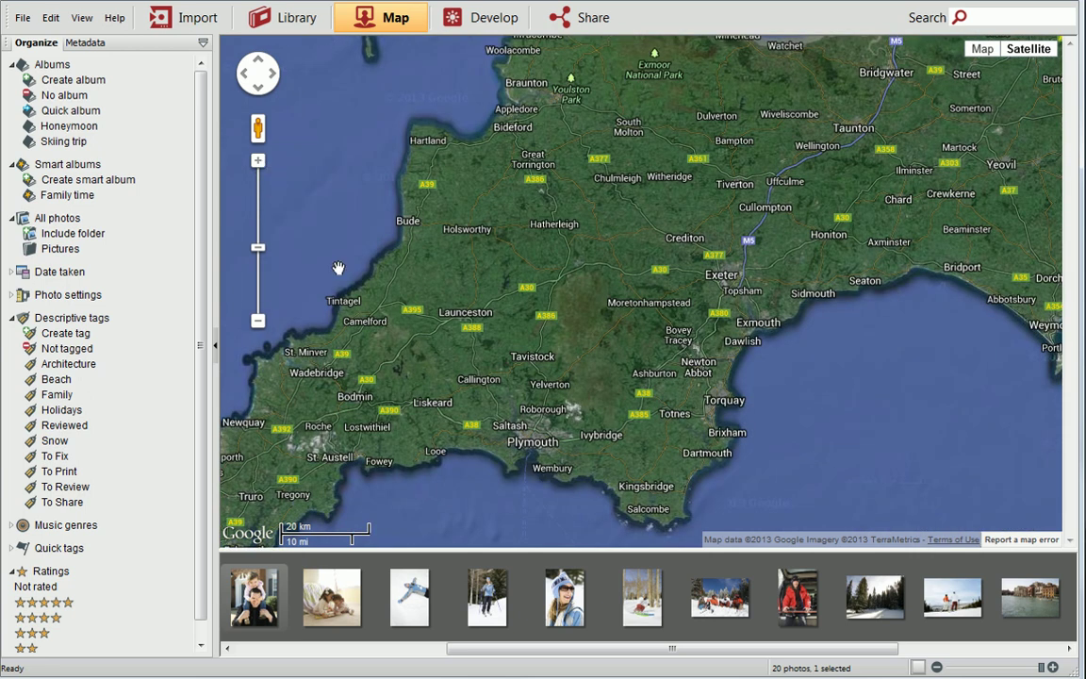
pyautogui.moveTo(337, 267); pyautogui.dragTo(543, 262)
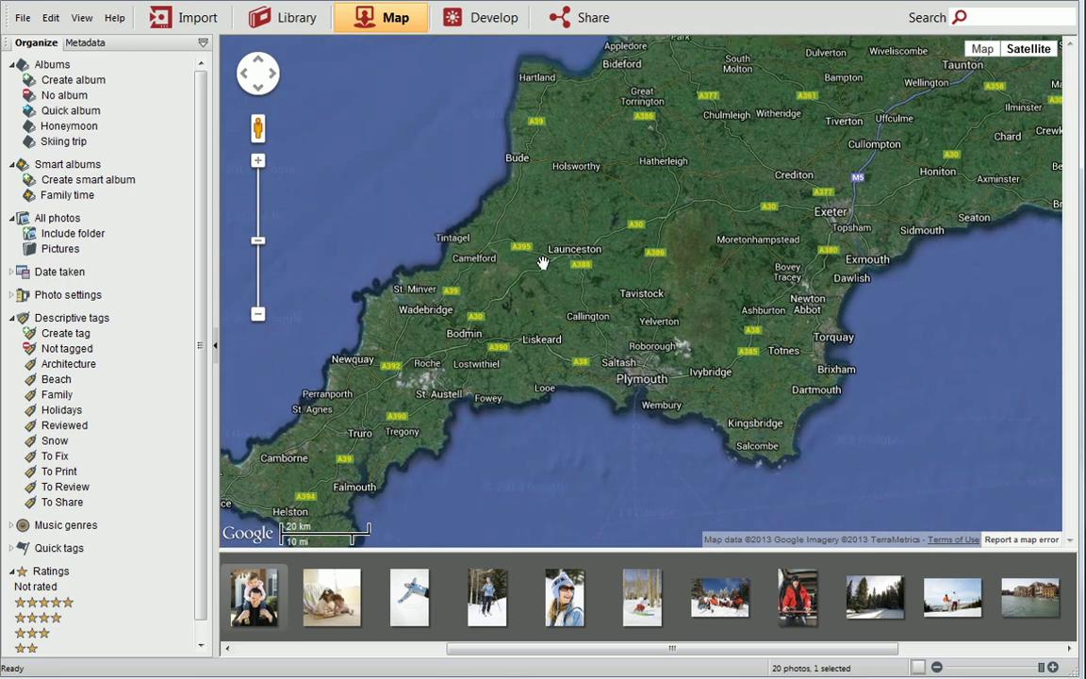
# Geotag the beach-girl and beach family photos at Bude and check the pin's details
pyautogui.moveTo(574, 648); pyautogui.dragTo(765, 663)
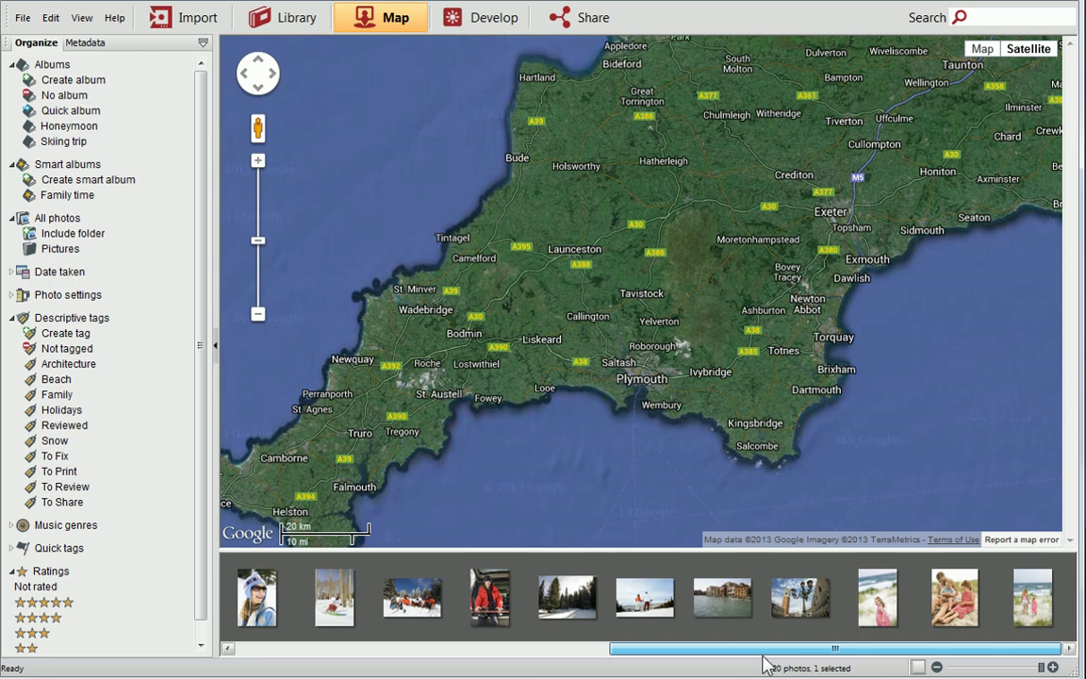
pyautogui.moveTo(877, 597); pyautogui.dragTo(509, 171)
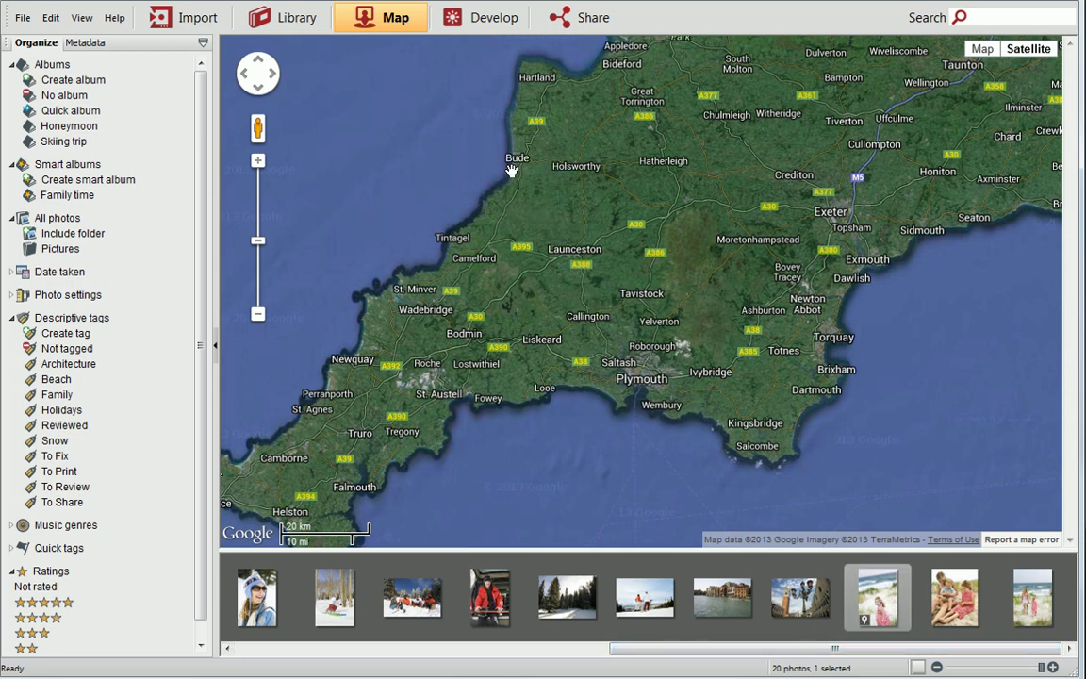
pyautogui.moveTo(954, 597); pyautogui.dragTo(514, 172)
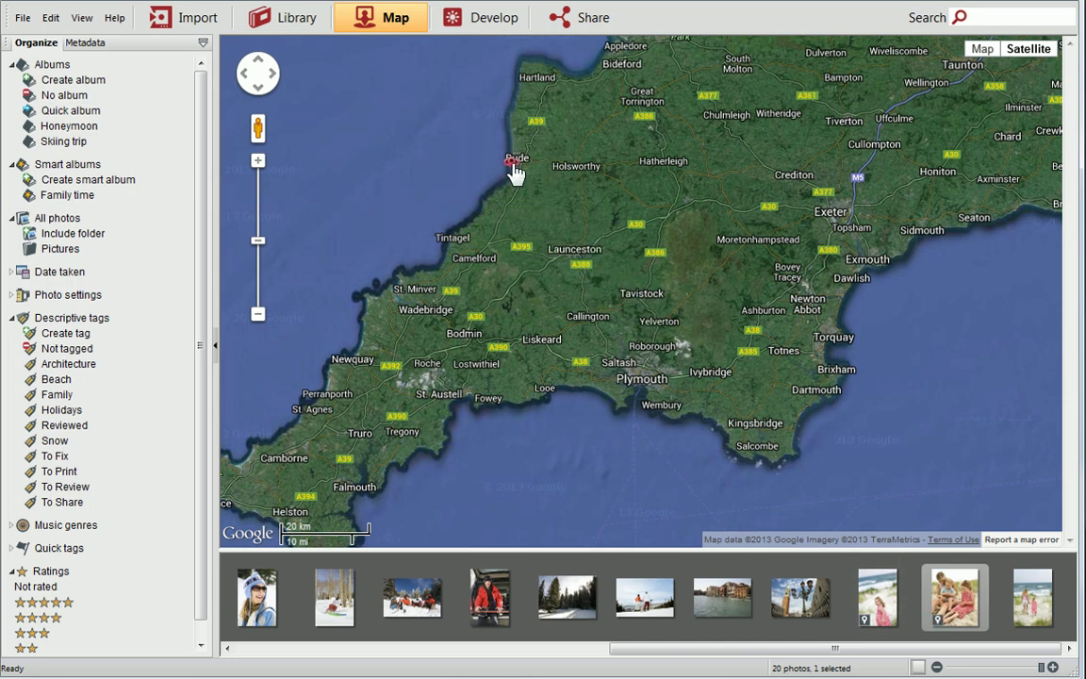
pyautogui.click(514, 172)
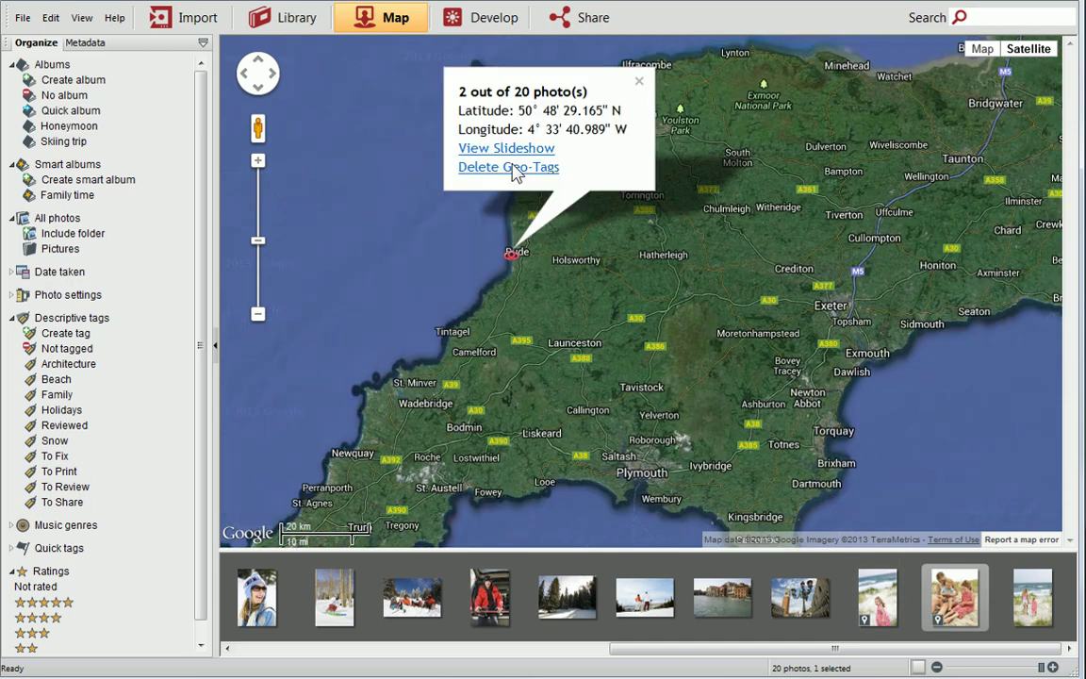
pyautogui.click(639, 81)
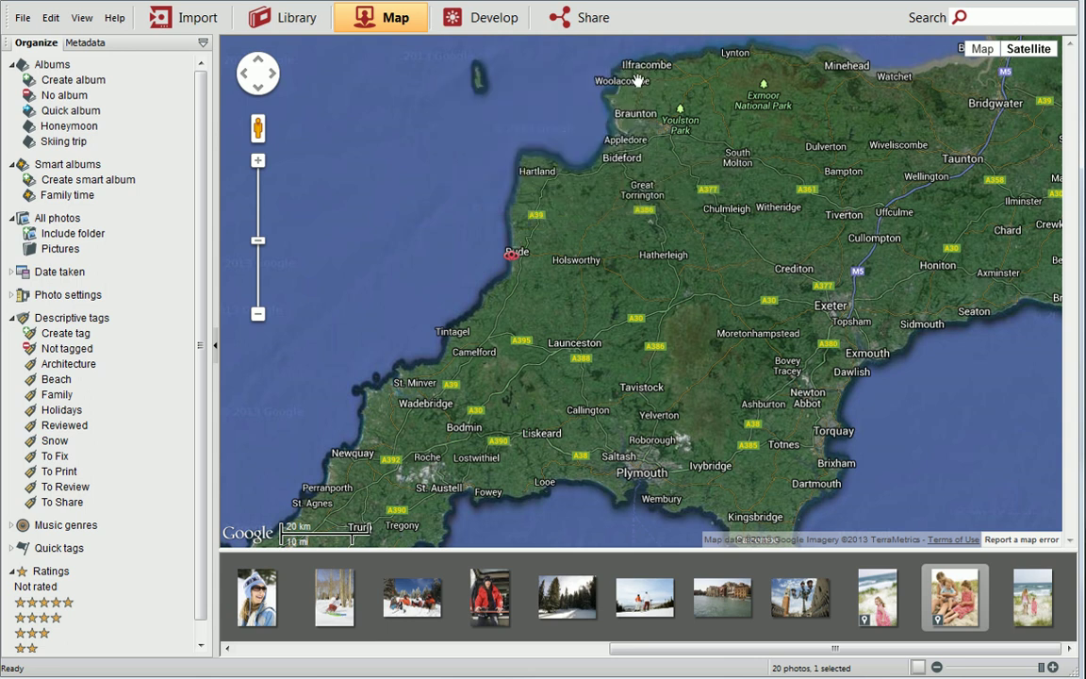
# Open the beach family photo in Develop and expand the Black and White and Advanced adjustment groups
pyautogui.click(494, 34)
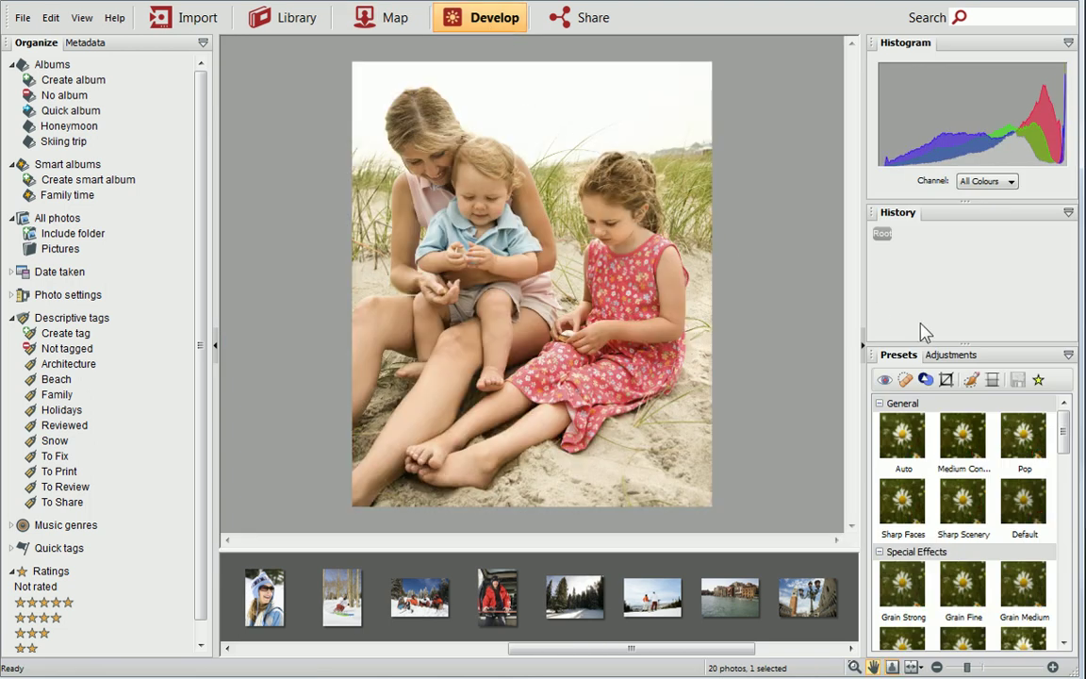
pyautogui.moveTo(1066, 429)
pyautogui.mouseDown()
pyautogui.moveTo(1071, 590)
pyautogui.moveTo(1066, 417)
pyautogui.mouseUp()
pyautogui.click(952, 356)
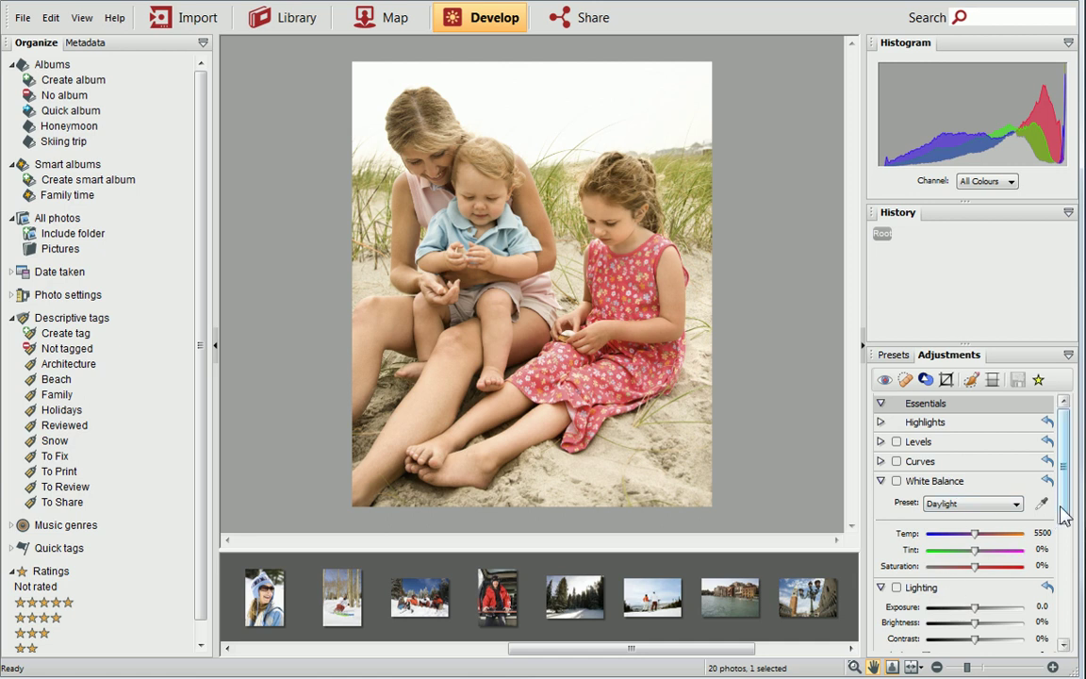
pyautogui.moveTo(1062, 509); pyautogui.dragTo(1070, 627)
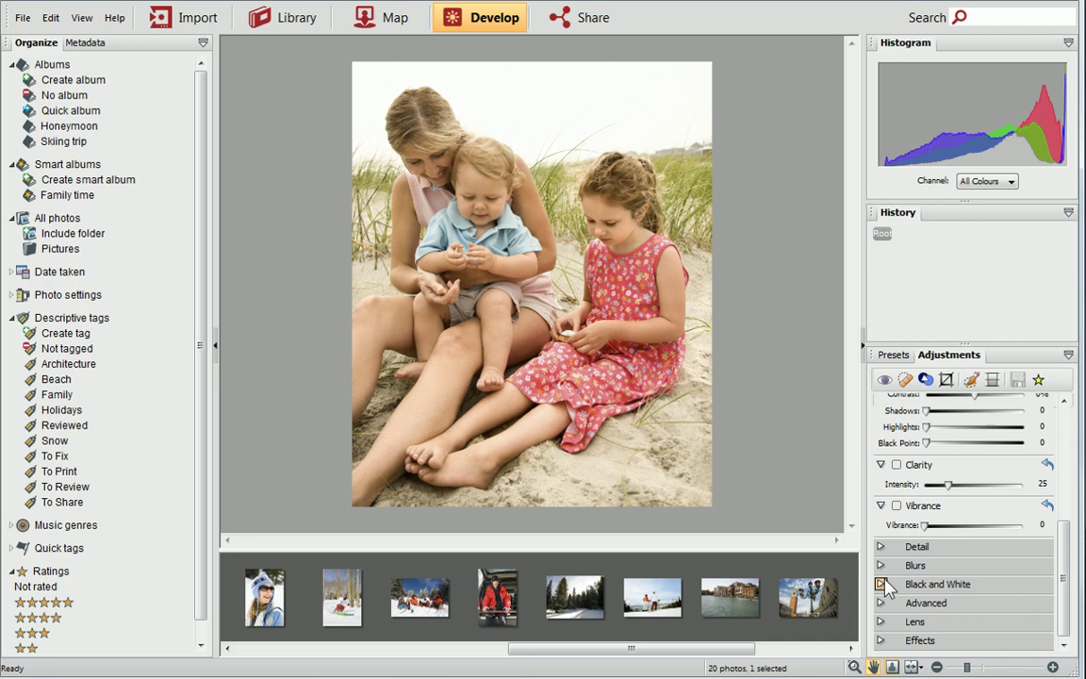
pyautogui.click(879, 584)
pyautogui.click(881, 622)
pyautogui.scroll(-3, 1060, 622)
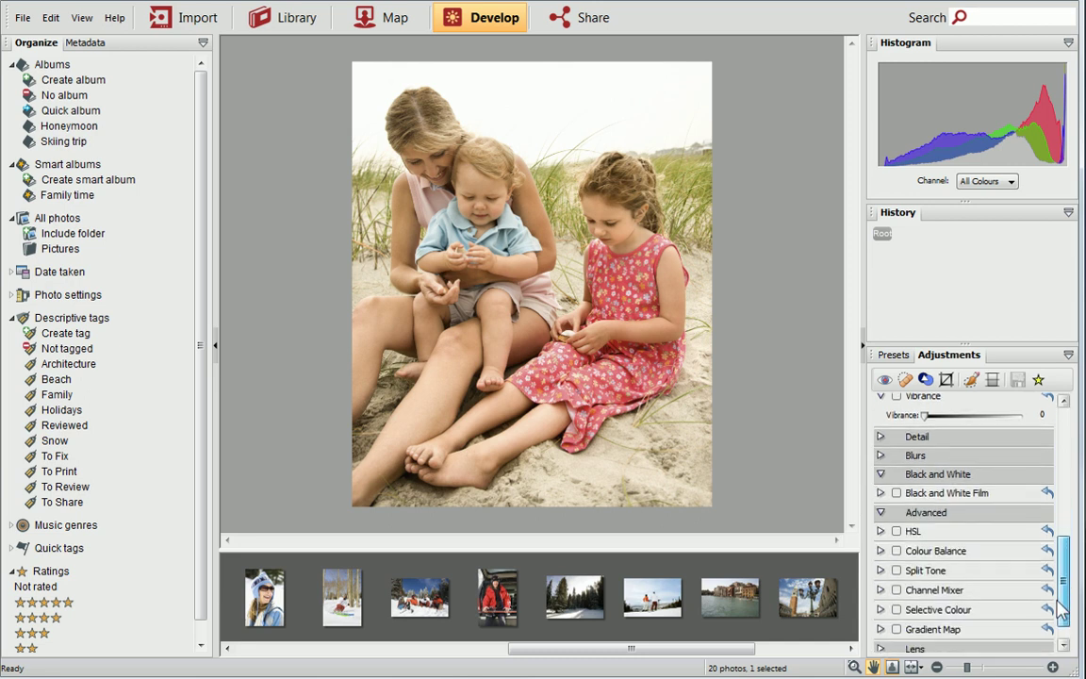
pyautogui.moveTo(1062, 627); pyautogui.dragTo(1052, 461)
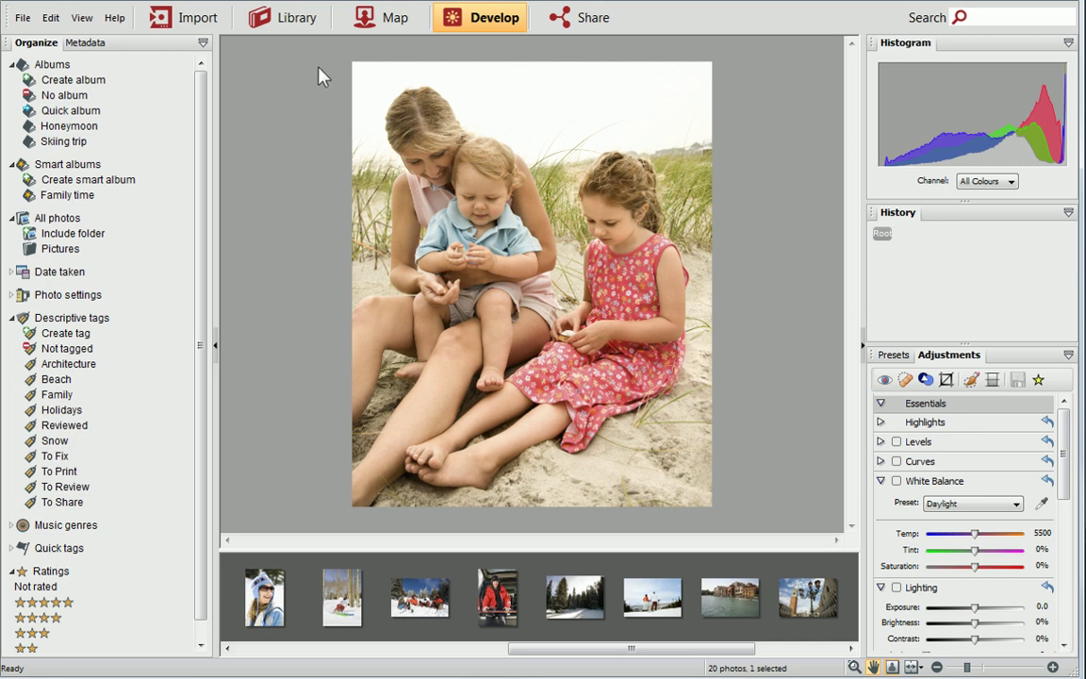
# In the Library, filter photos by the Beach tag and the 25 Aug date
pyautogui.click(286, 19)
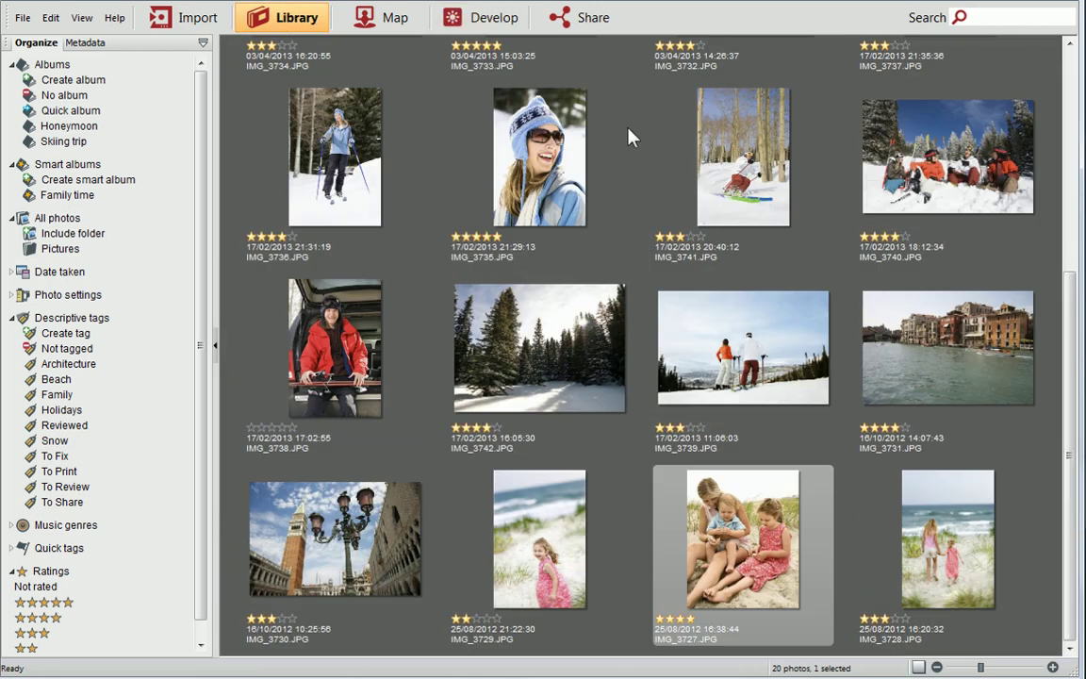
pyautogui.moveTo(1065, 304); pyautogui.dragTo(1069, 69)
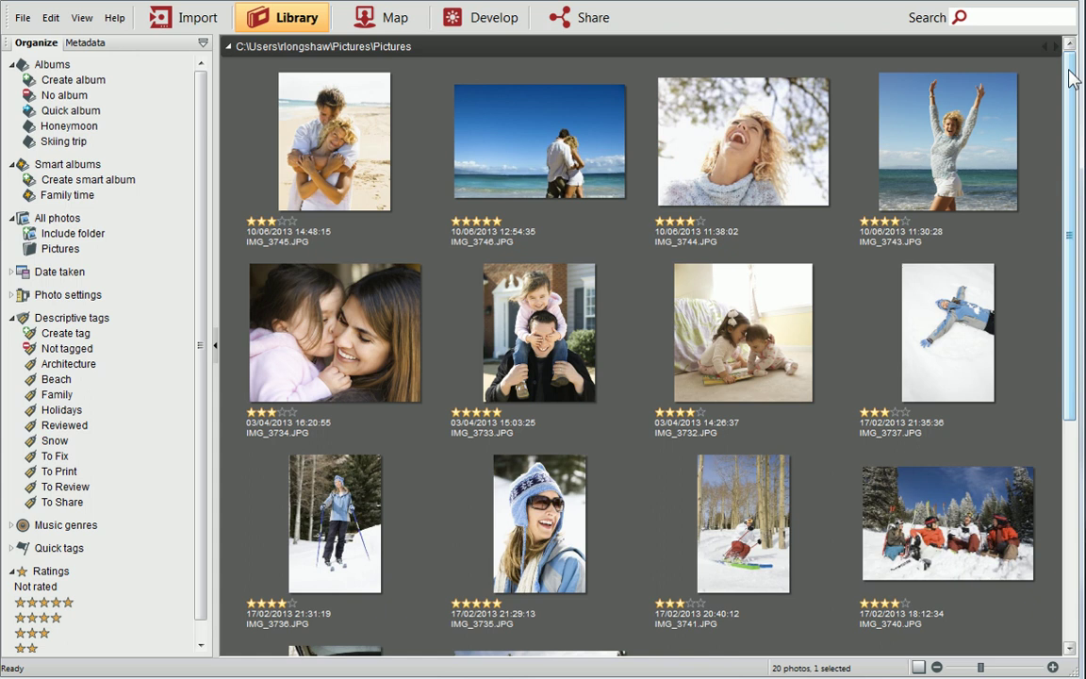
pyautogui.click(57, 379)
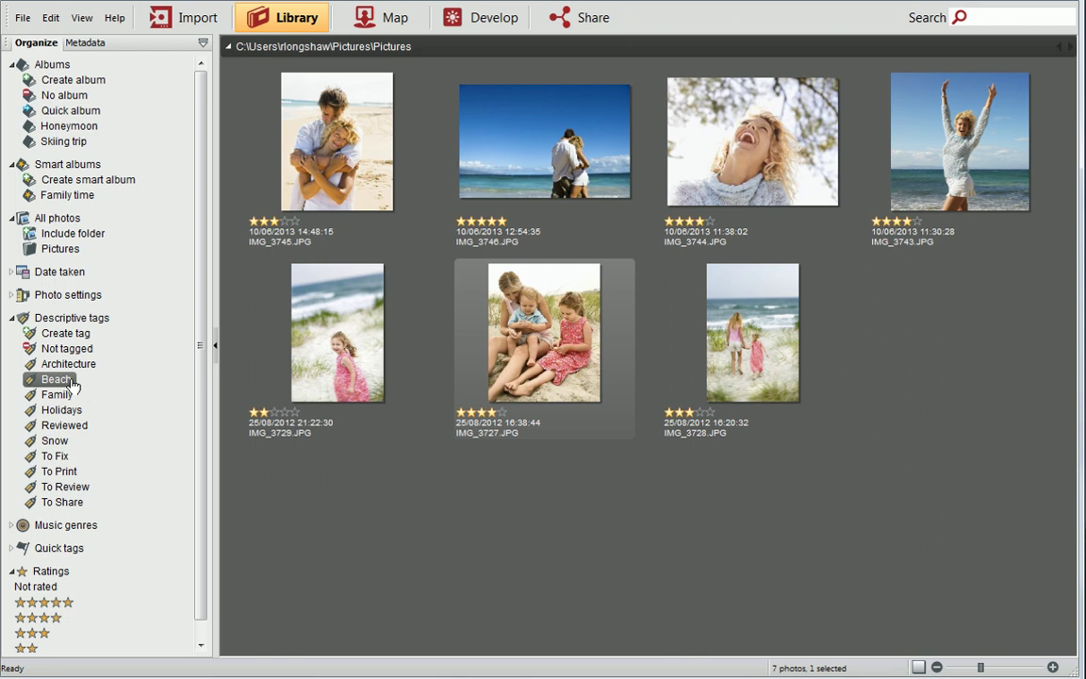
pyautogui.click(12, 272)
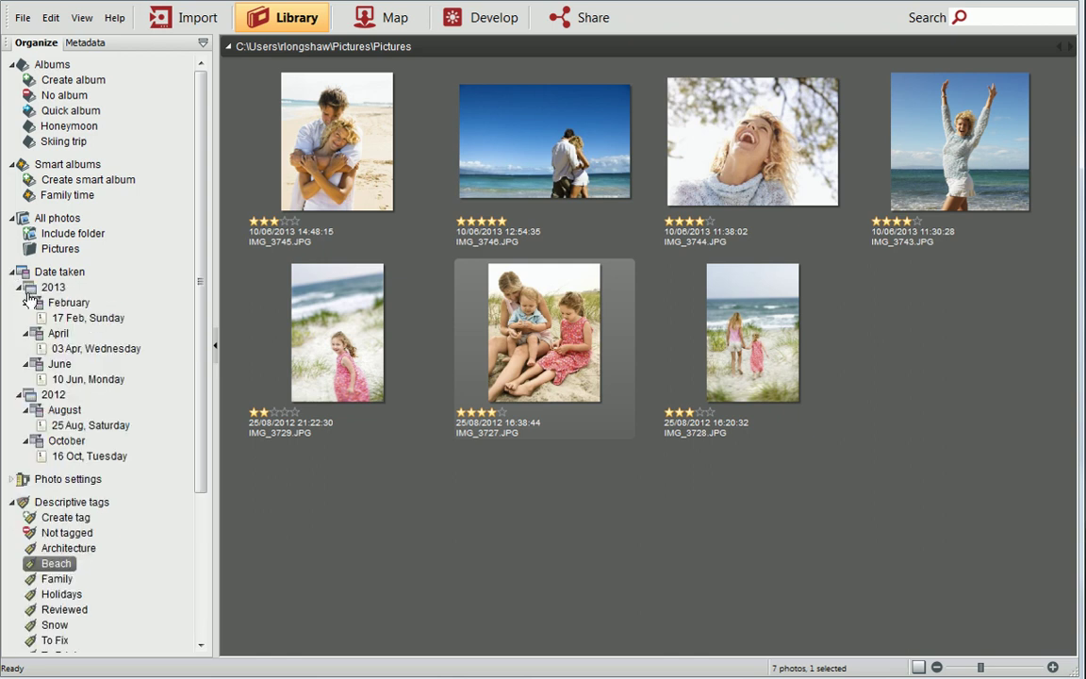
pyautogui.click(74, 426)
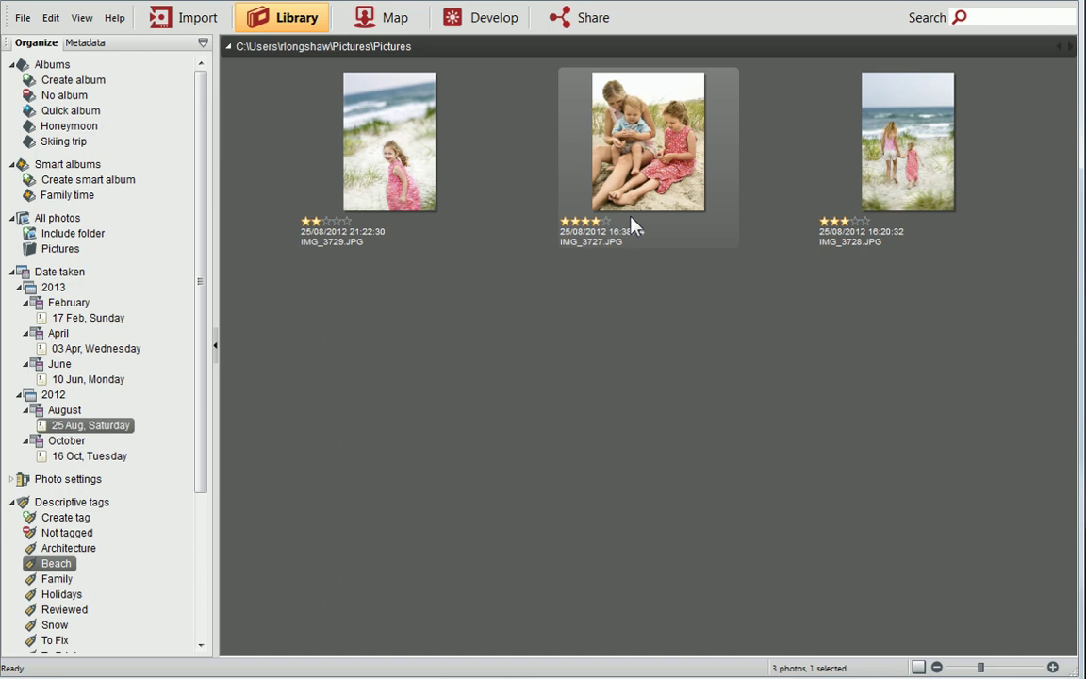
# Search for the Holidays tag and marquee-select the four beach photos in the top row
pyautogui.click(964, 16)
pyautogui.write('ho')
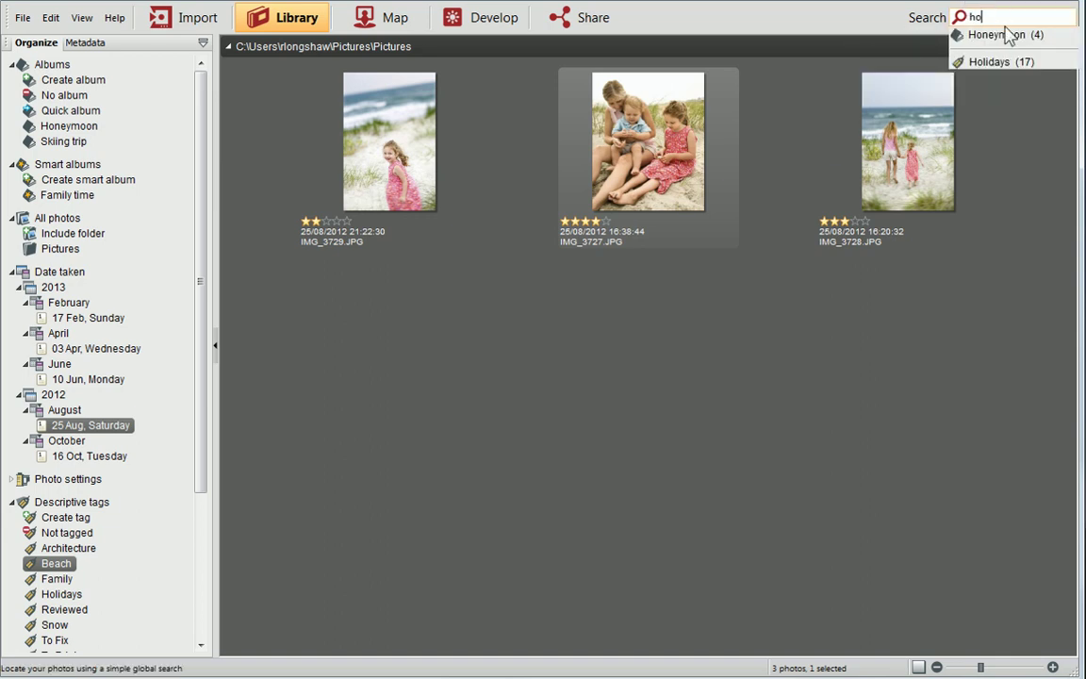
pyautogui.click(988, 61)
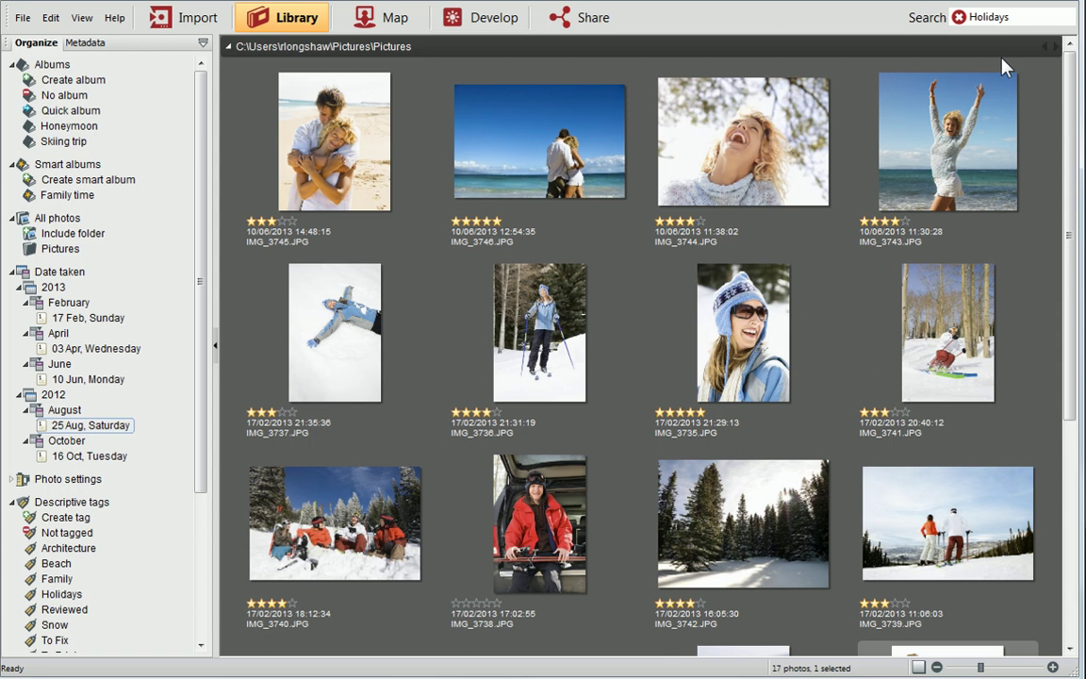
pyautogui.moveTo(234, 78); pyautogui.dragTo(1041, 215)
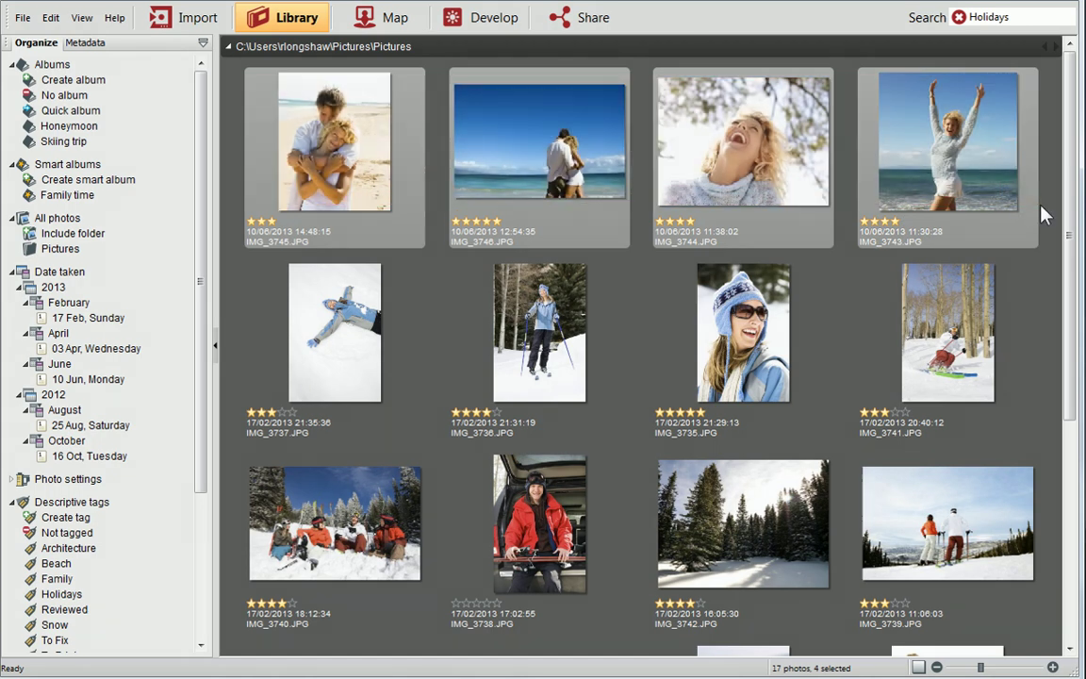
# Browse Share's Print, Email and Upload tabs, then pick the High Quality JPEG export preset
pyautogui.click(582, 26)
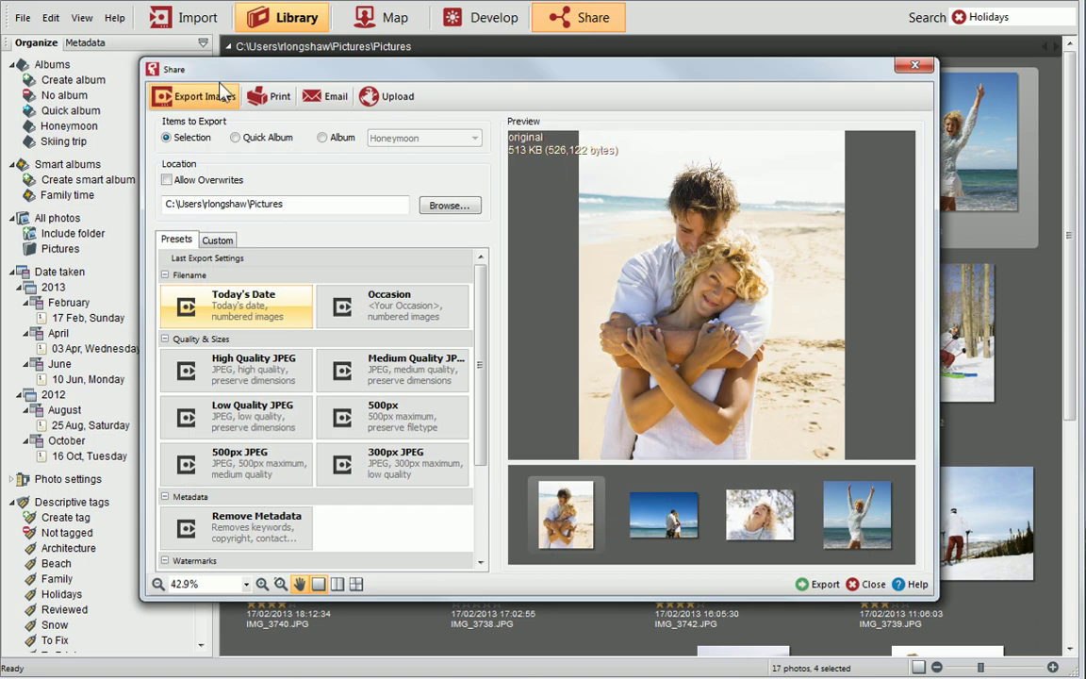
pyautogui.click(278, 97)
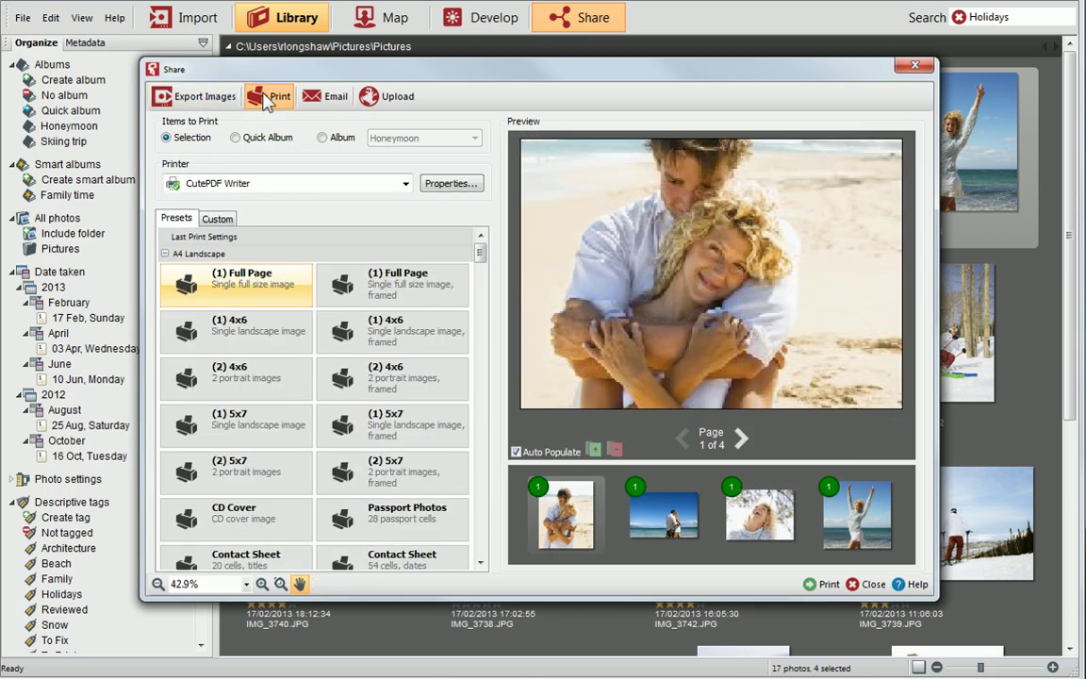
pyautogui.click(330, 97)
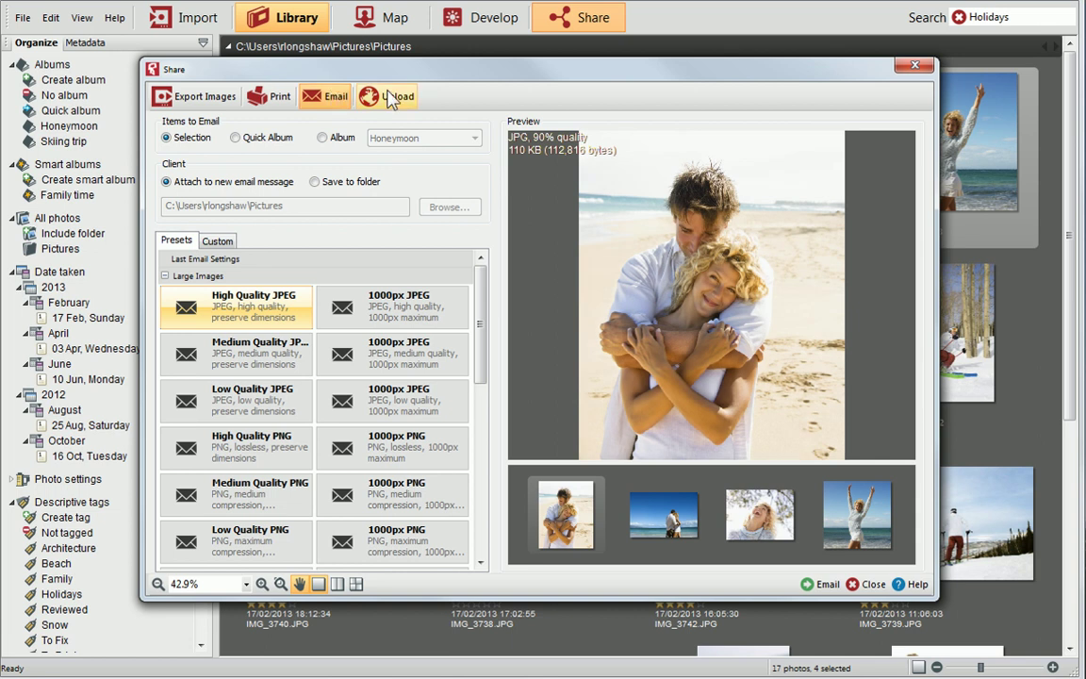
pyautogui.click(389, 98)
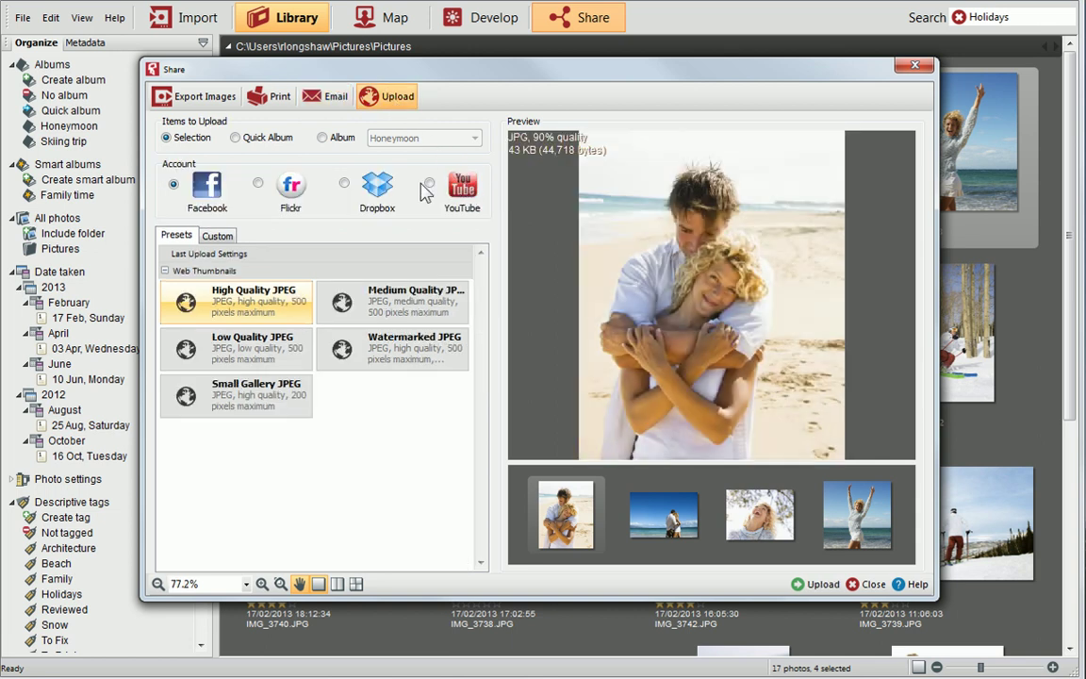
pyautogui.click(195, 100)
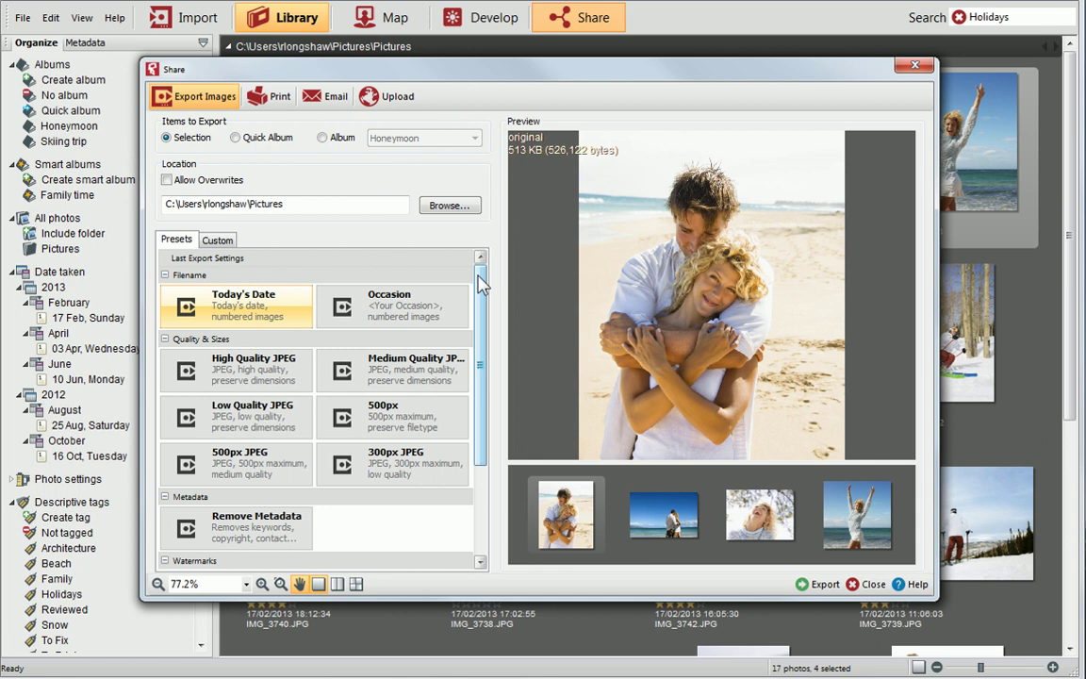
pyautogui.moveTo(481, 283)
pyautogui.mouseDown()
pyautogui.moveTo(490, 370)
pyautogui.moveTo(485, 291)
pyautogui.moveTo(495, 271)
pyautogui.mouseUp()
pyautogui.click(286, 368)
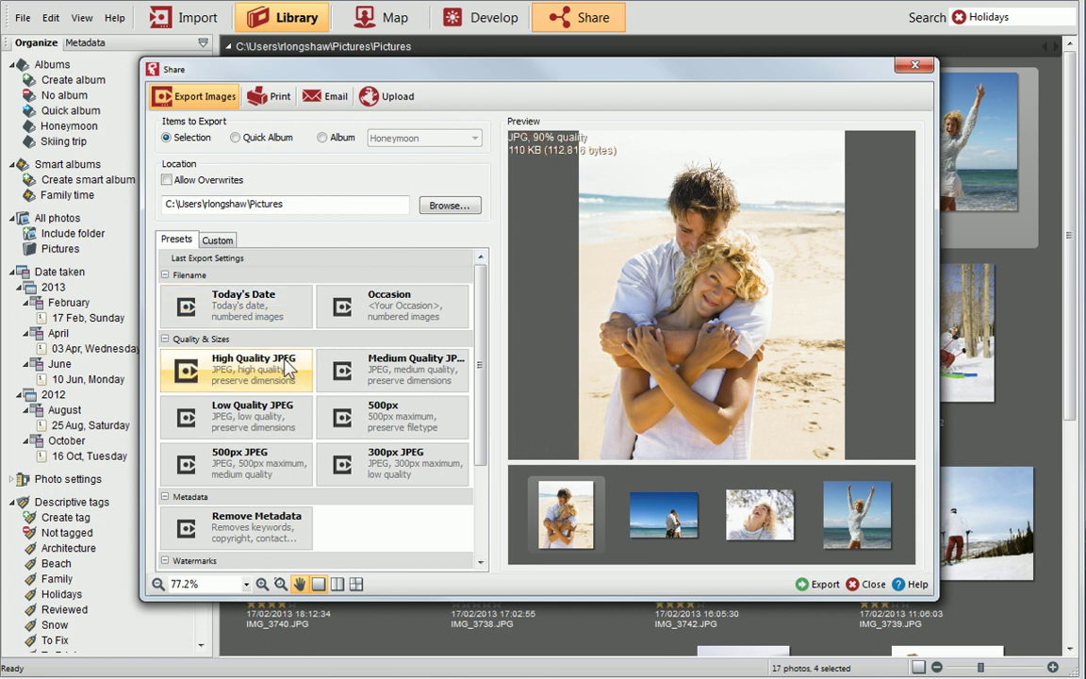
# In the Custom export settings, expand the Image Size, Filename and Watermarks sections
pyautogui.click(218, 241)
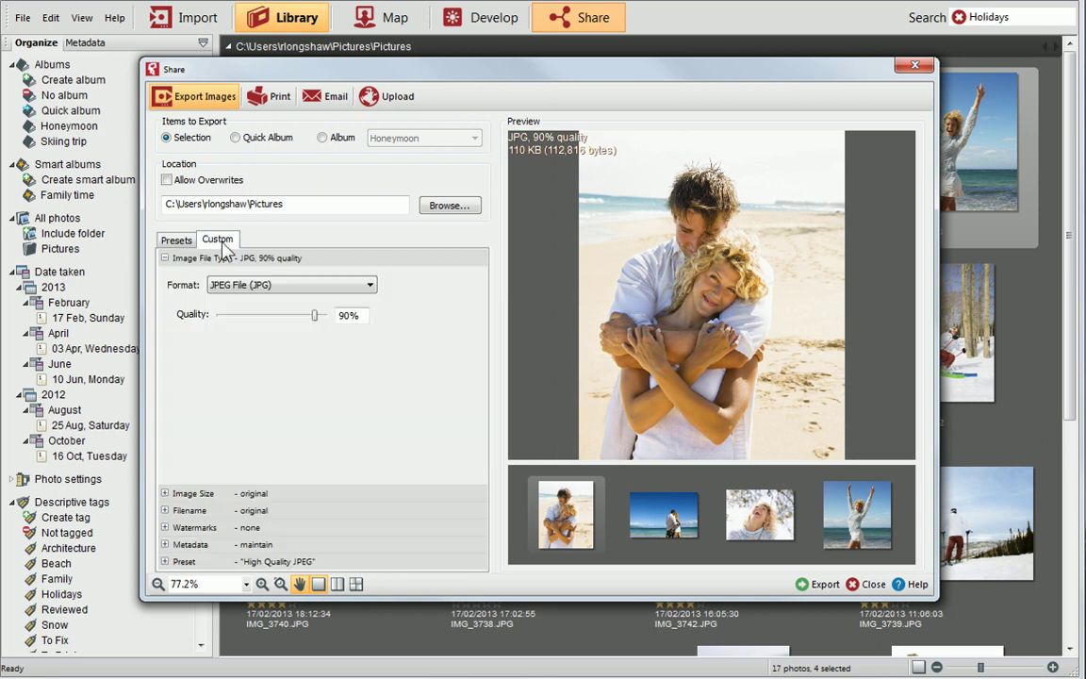
pyautogui.click(164, 494)
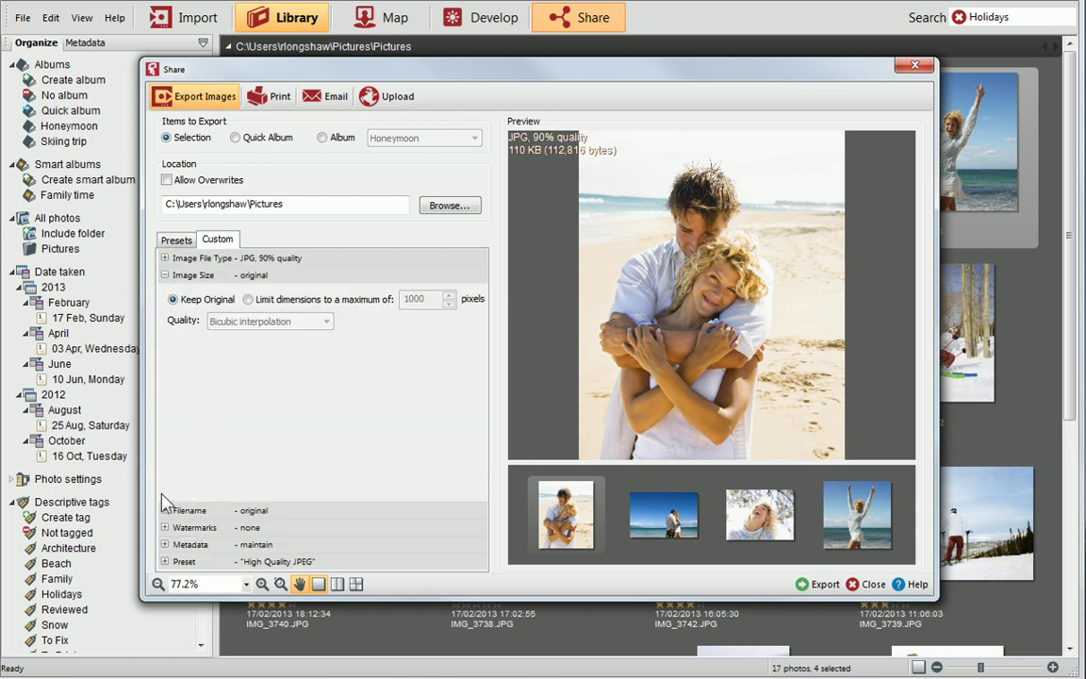
pyautogui.click(164, 510)
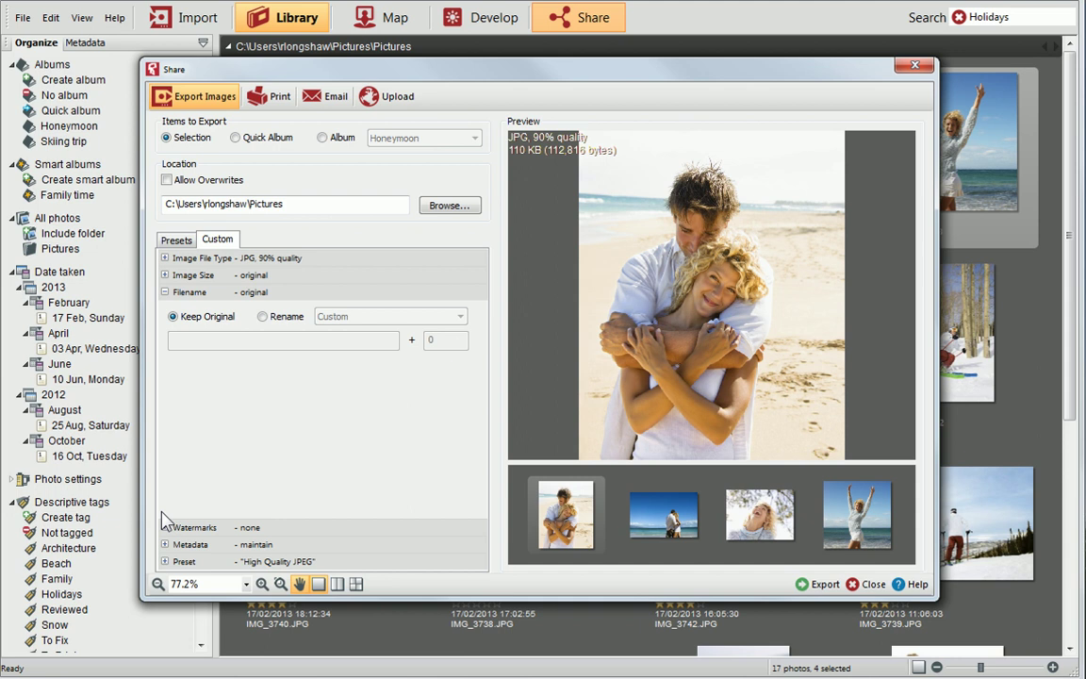
pyautogui.click(164, 527)
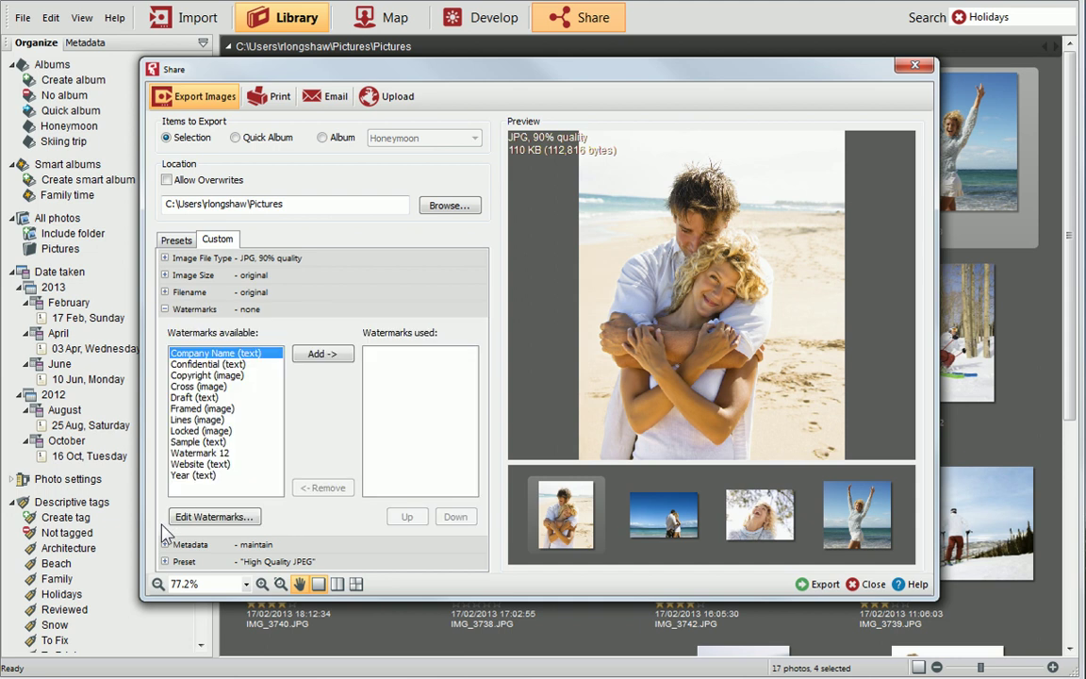